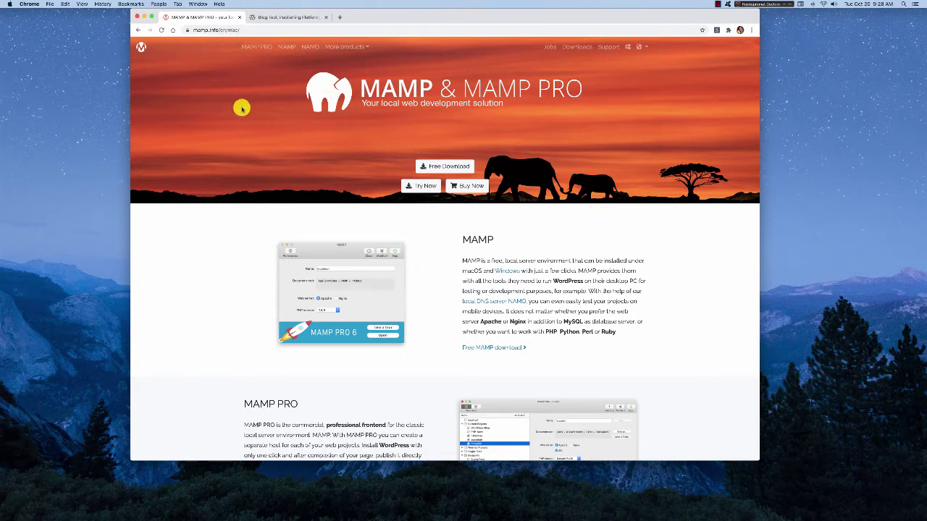
- Download the macOS MAMP & MAMP PRO 6.0.1 package and save it to Downloads/server
left_click(447, 167)
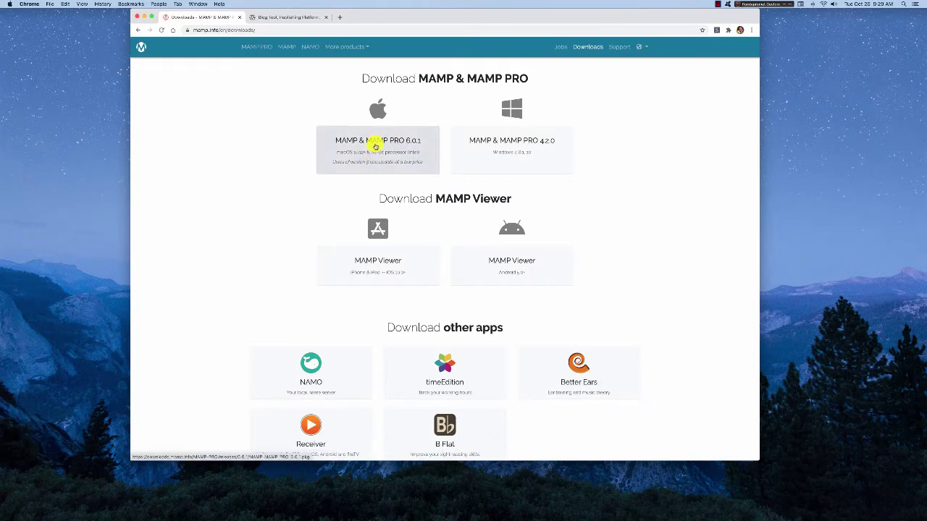
left_click(375, 146)
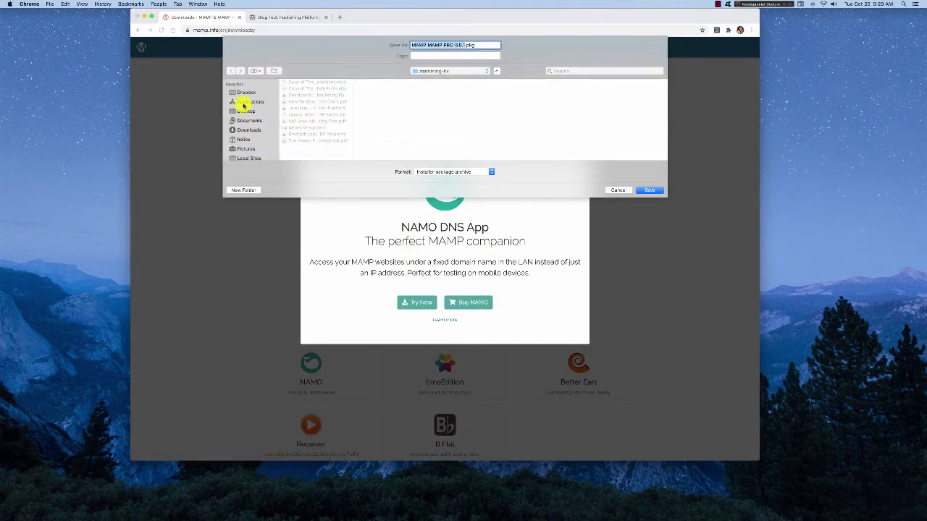
left_click(244, 129)
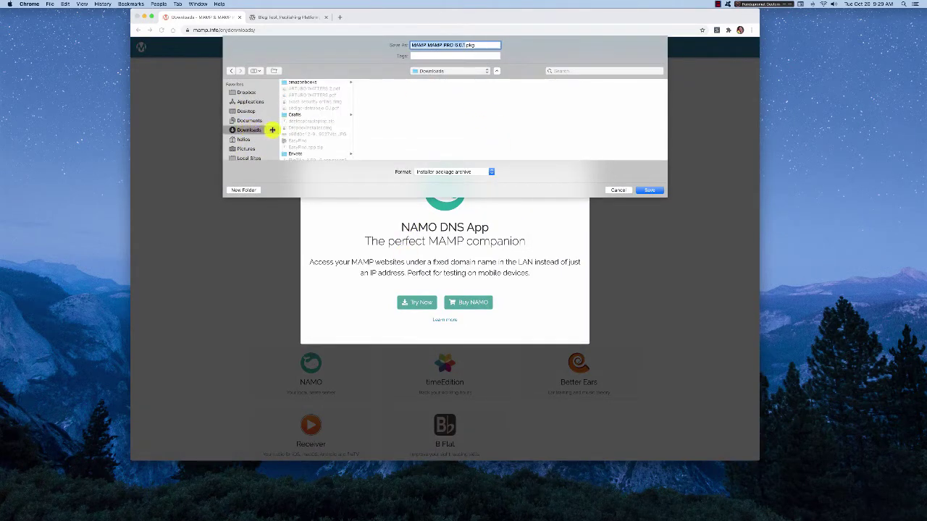
scroll(297, 122, "down", 1)
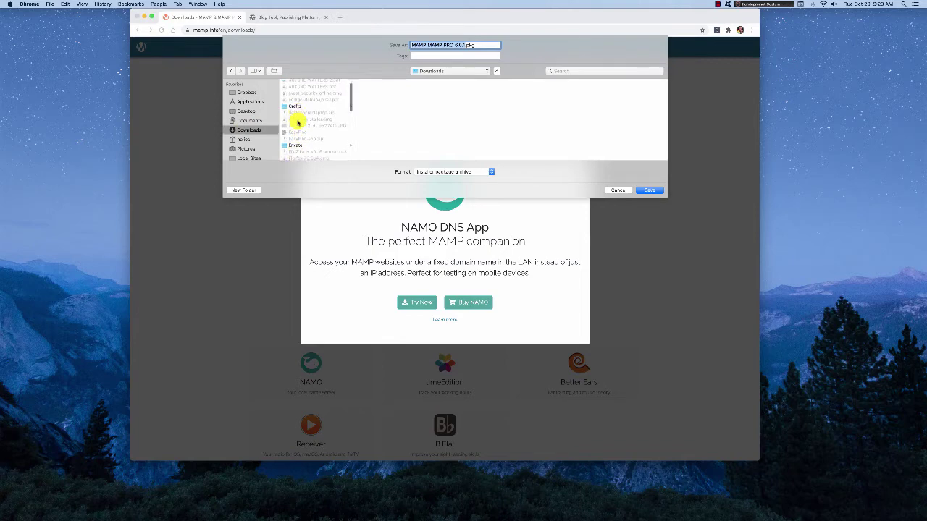
scroll(297, 122, "down", 10)
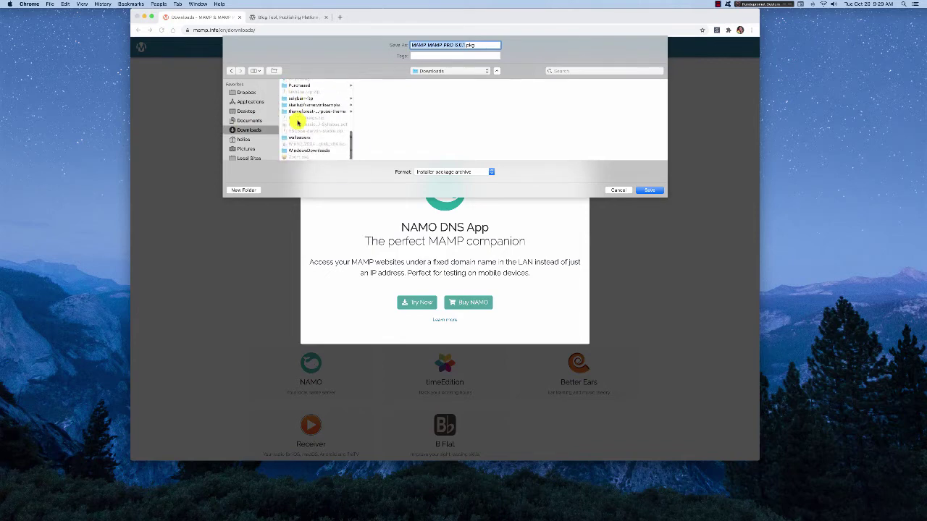
scroll(297, 122, "up", 5)
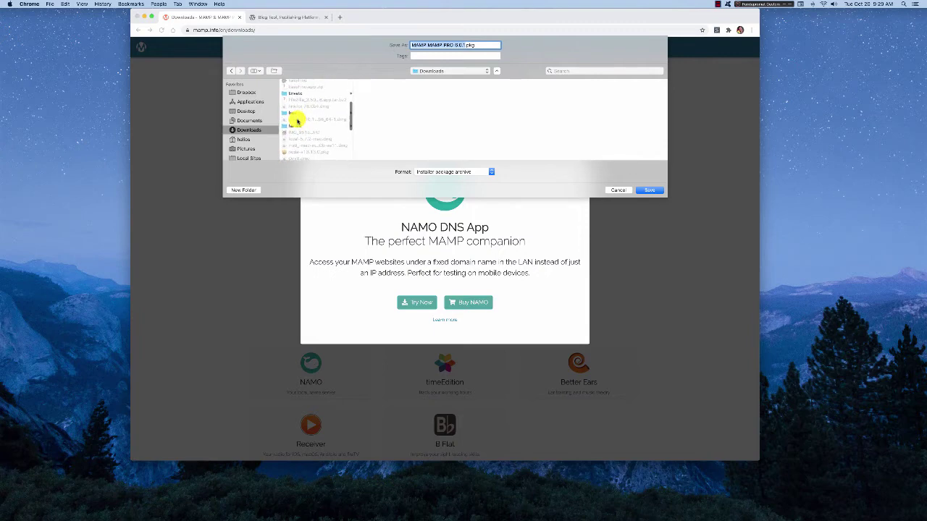
left_click(294, 113)
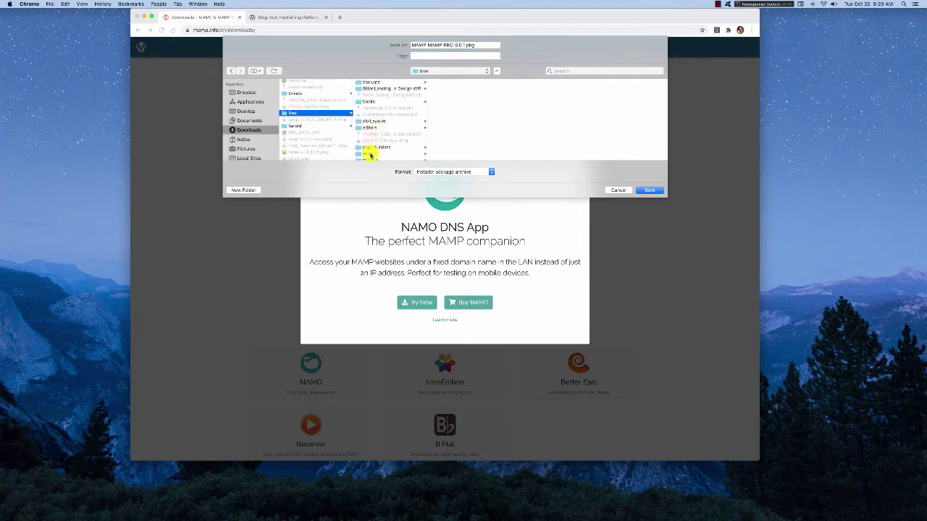
left_click(369, 154)
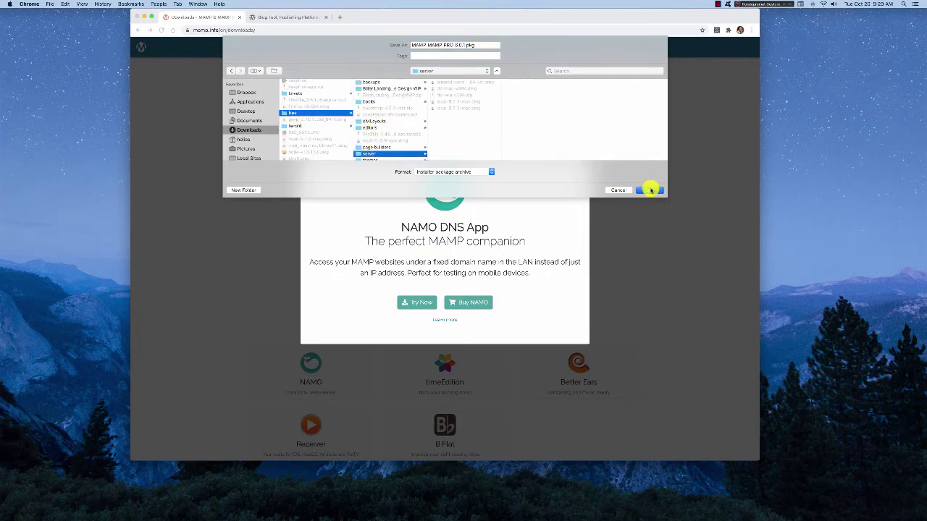
left_click(650, 189)
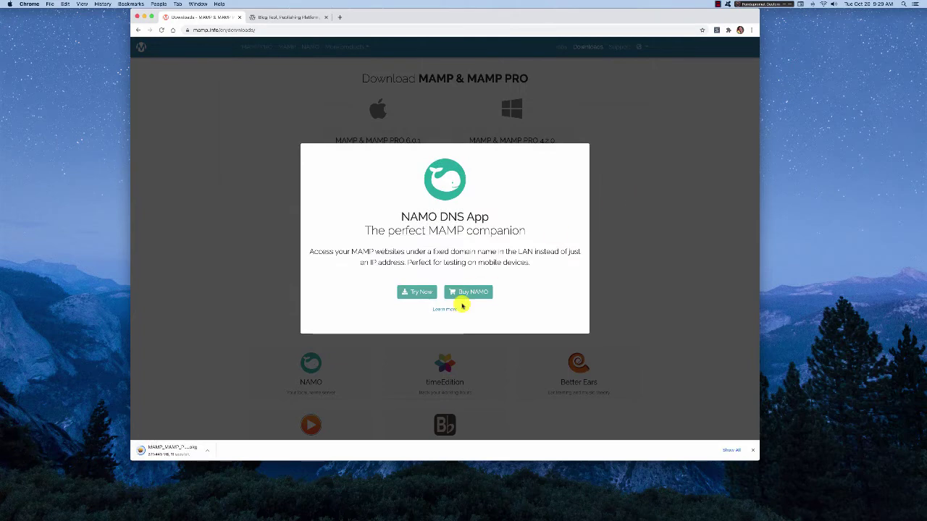
- Dismiss the NAMO popup and save the WordPress 5.5.1 zip into the server folder
left_click(607, 171)
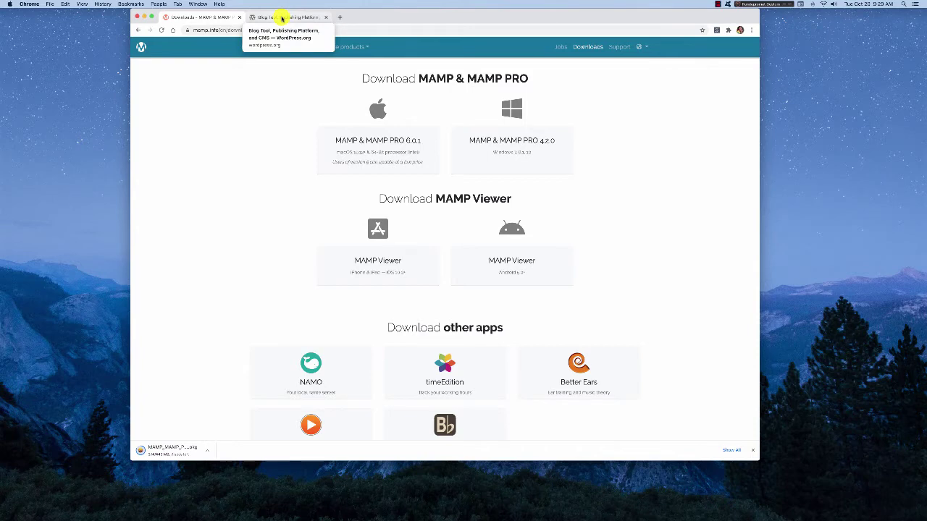
left_click(281, 18)
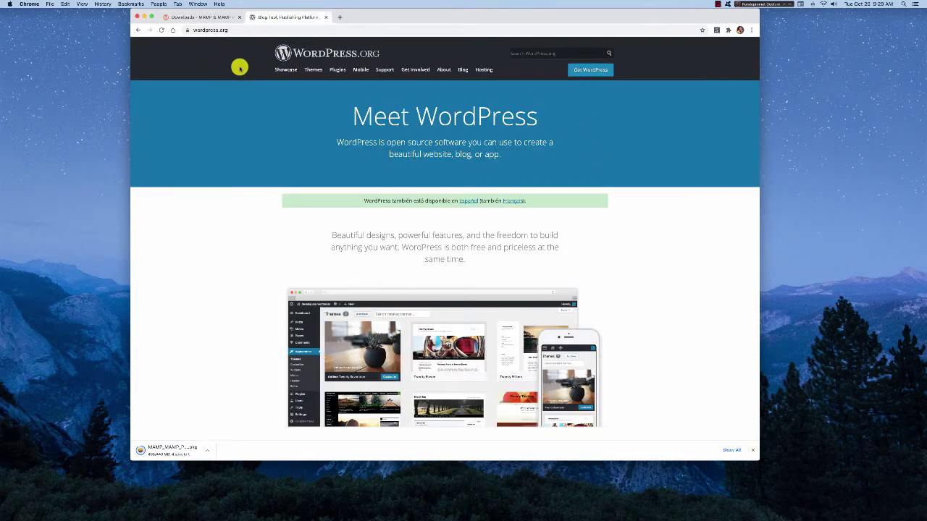
left_click(592, 71)
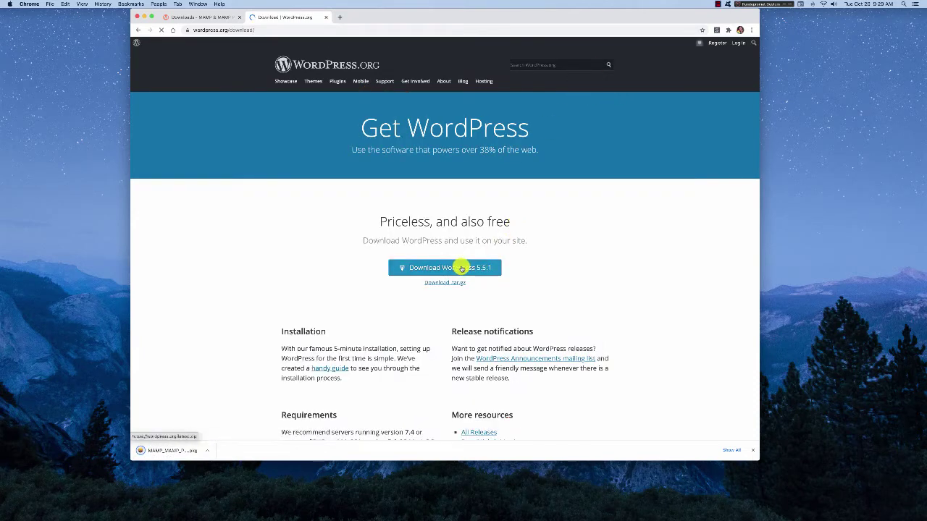
left_click(462, 267)
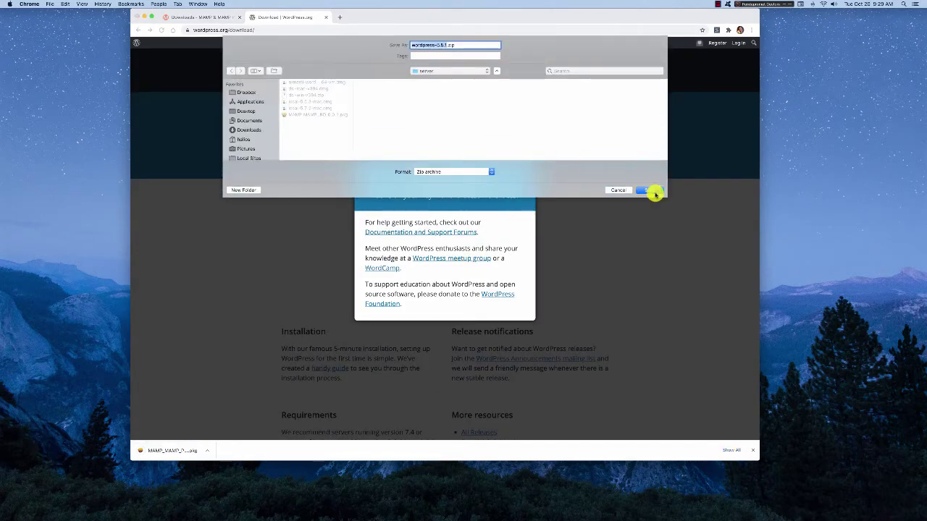
left_click(652, 191)
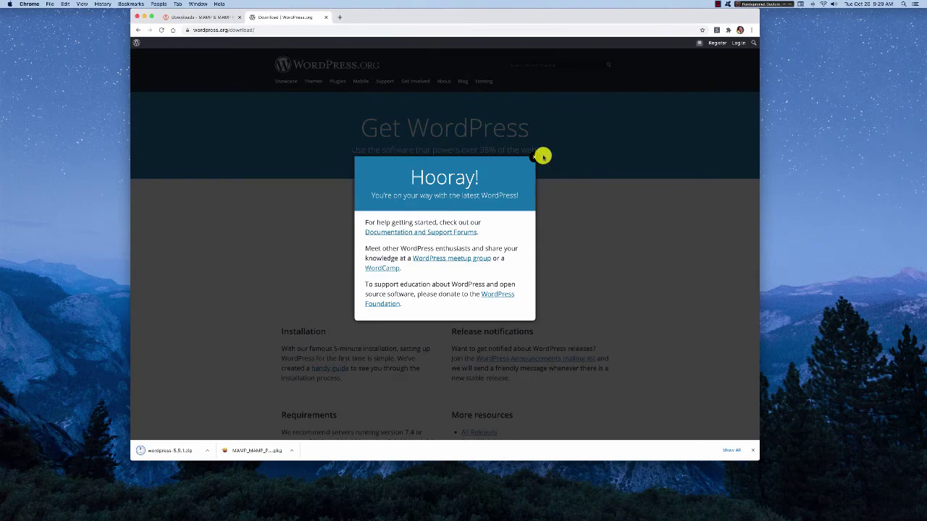
- Close the Hooray message, return to the MAMP page and open the downloaded MAMP installer
left_click(569, 200)
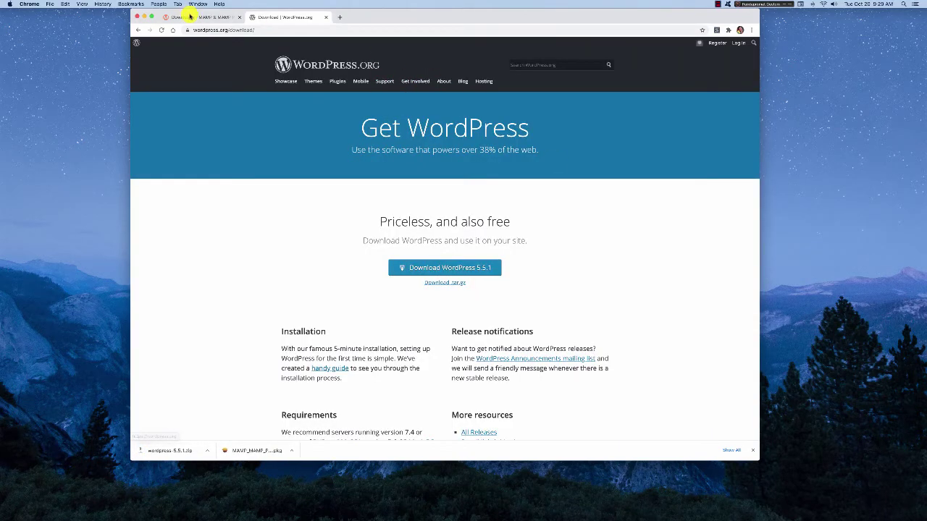
left_click(190, 16)
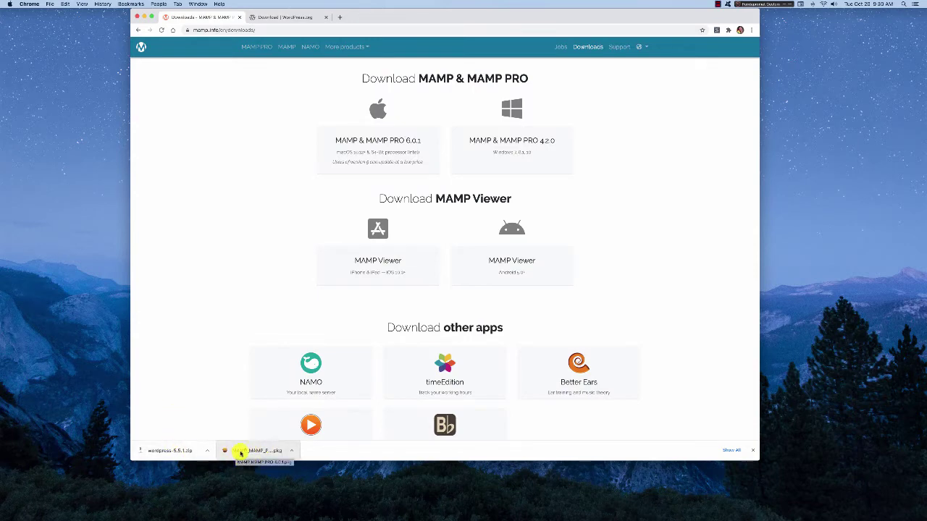
left_click(245, 452)
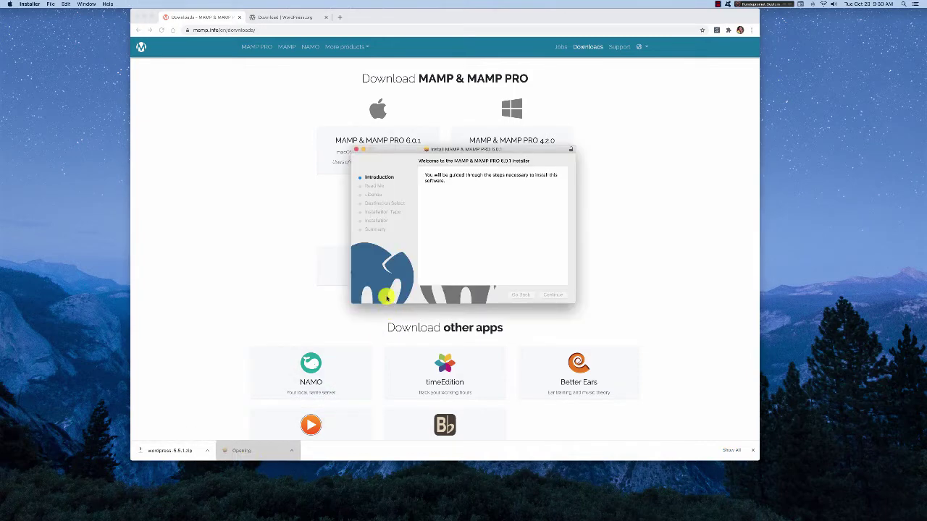
- Go through the Introduction, Read Me and License, agree, and start the standard install
left_click(553, 294)
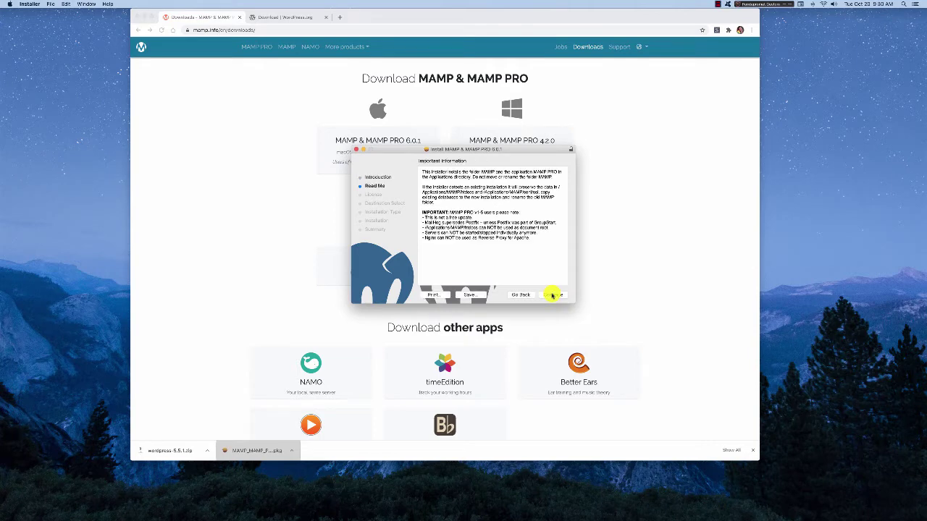
left_click(553, 294)
left_click(553, 295)
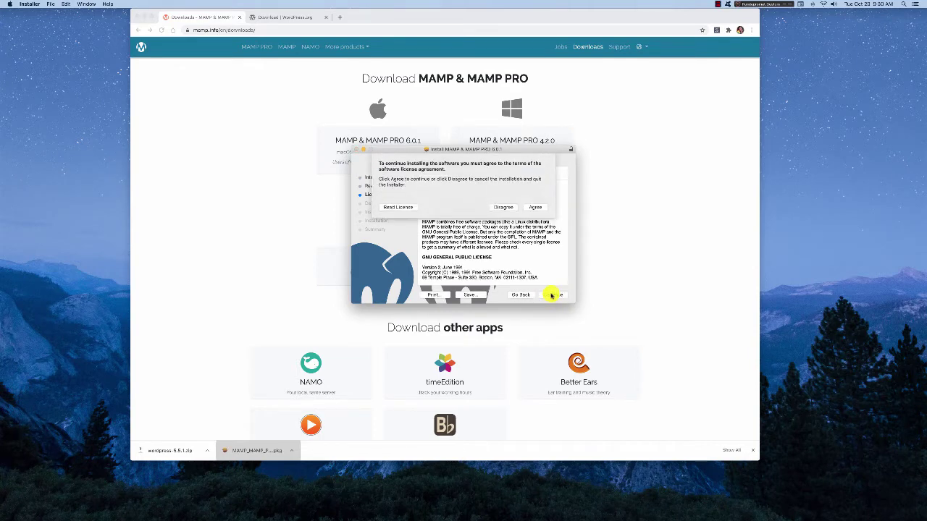
left_click(535, 207)
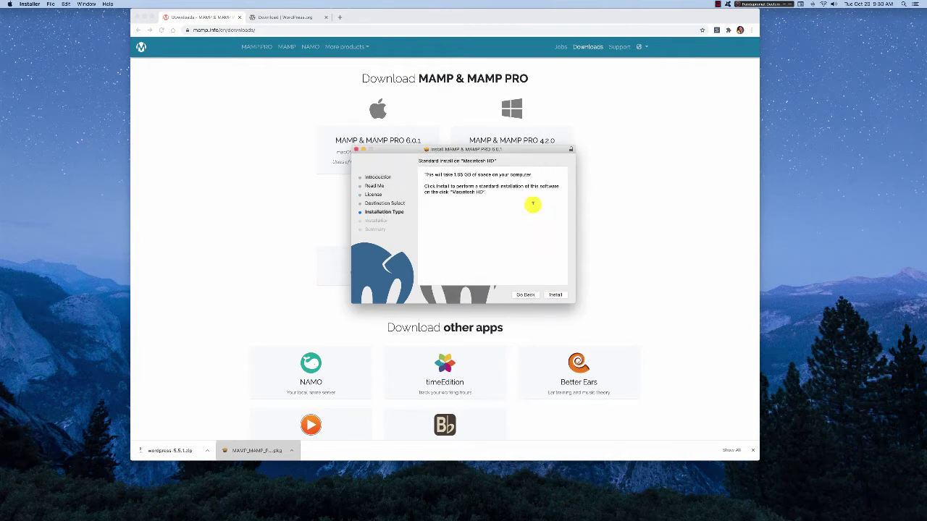
left_click(556, 294)
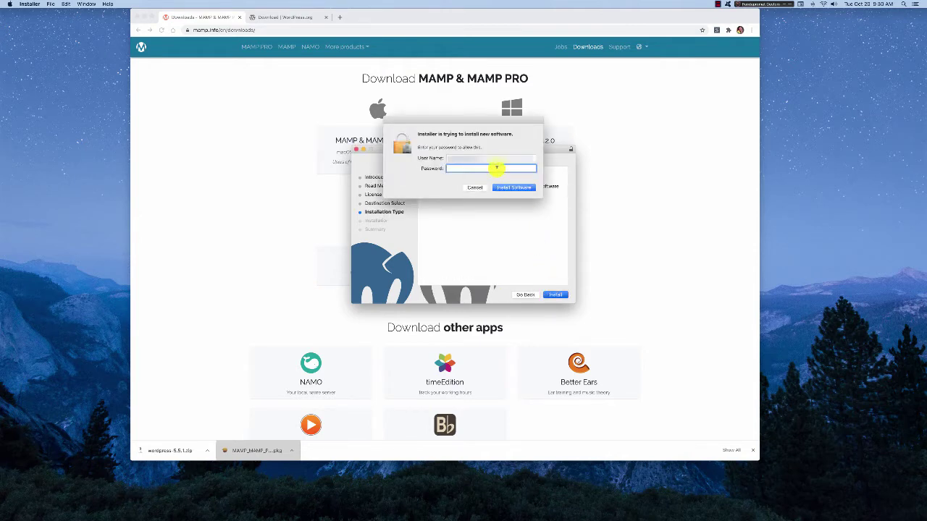
- Authorise the install with the account password, then close the installer and keep the package
type("••")
key("Return")
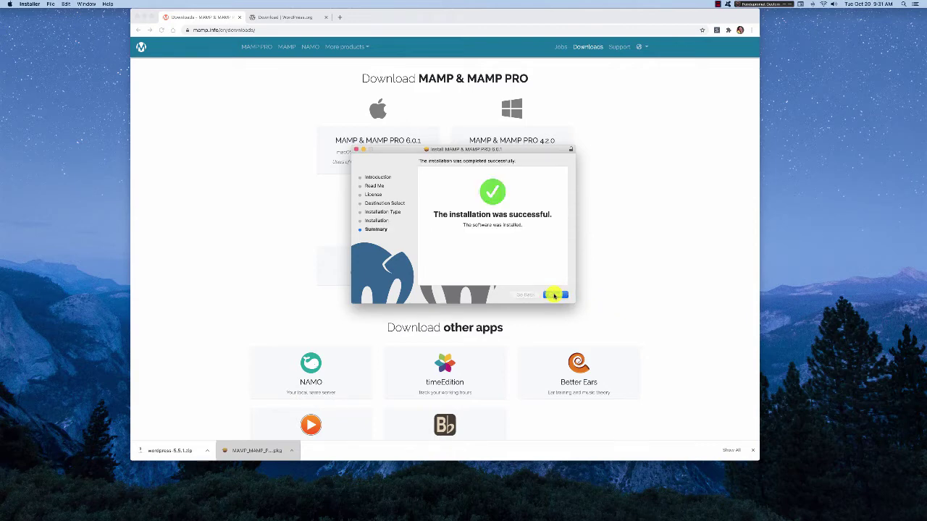
left_click(555, 295)
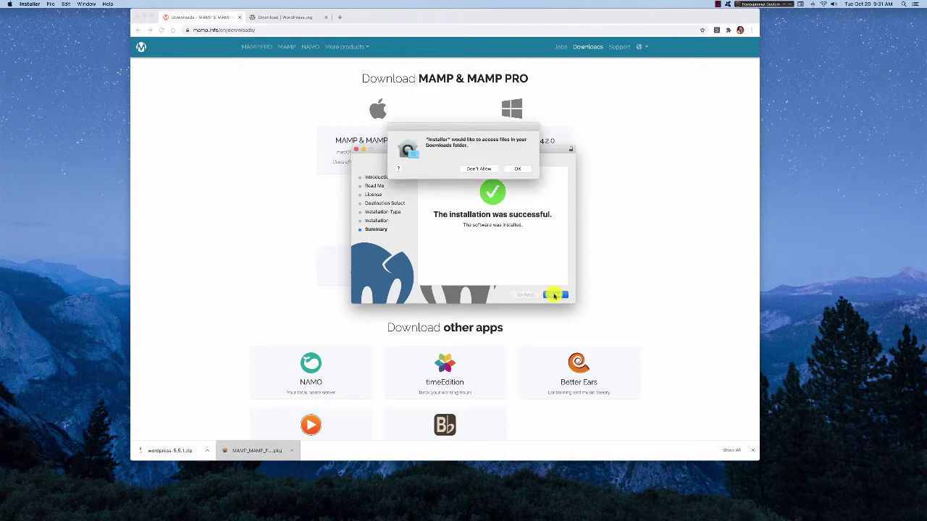
left_click(516, 168)
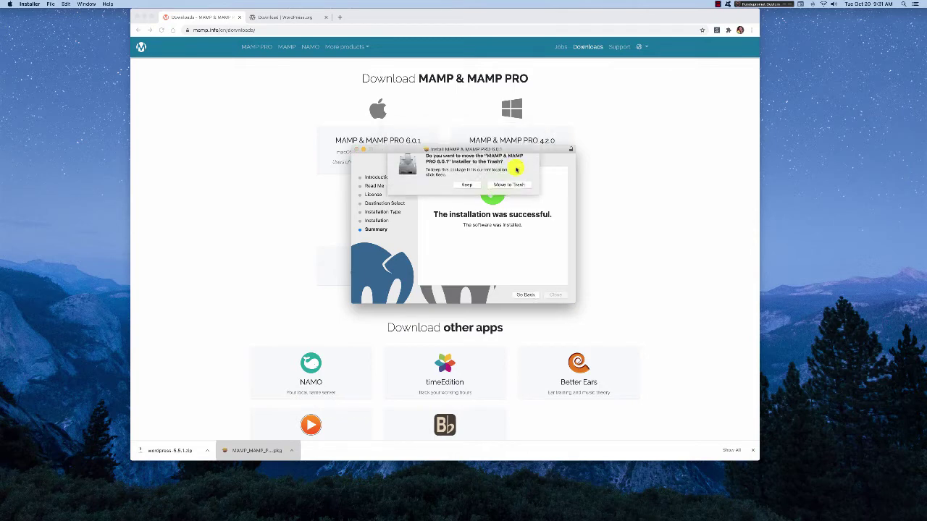
left_click(471, 192)
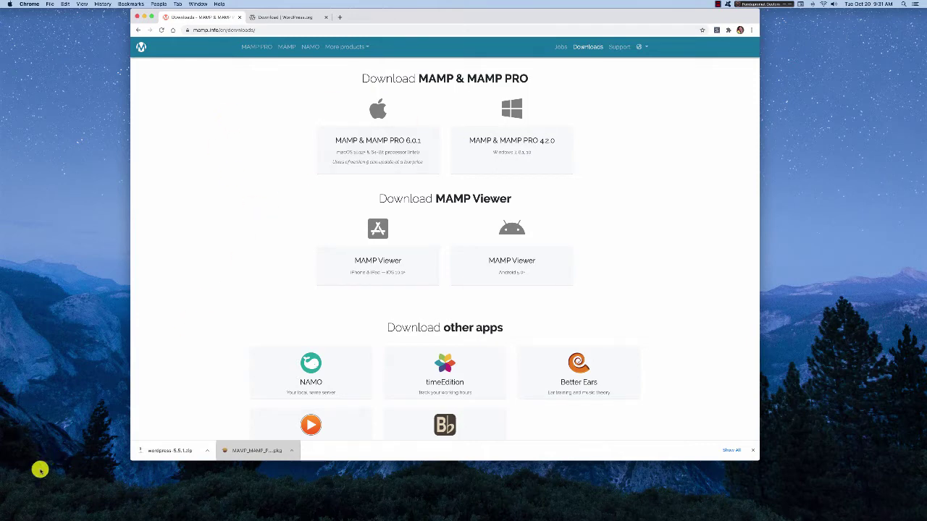
- In a Finder window, browse Applications > MAMP and inspect the htdocs folder and MAMP app
mouse_move(921, 169)
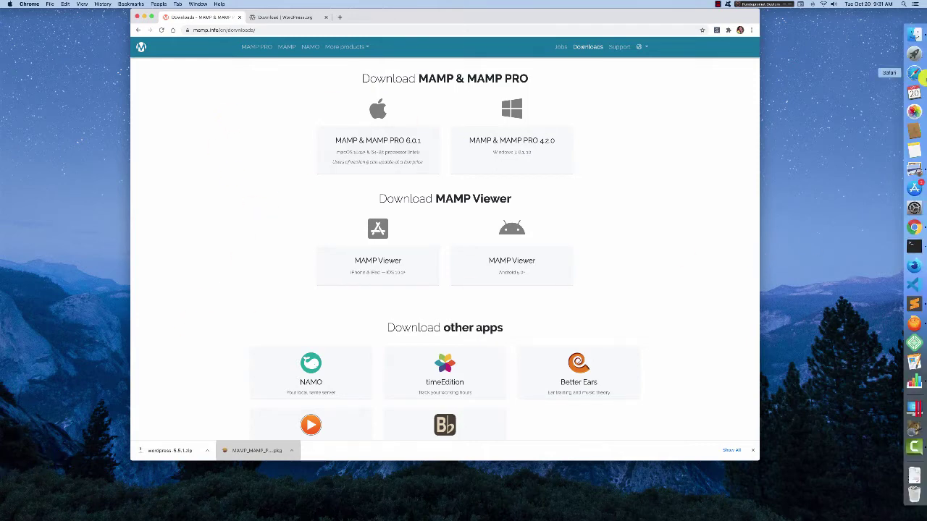
left_click(915, 35)
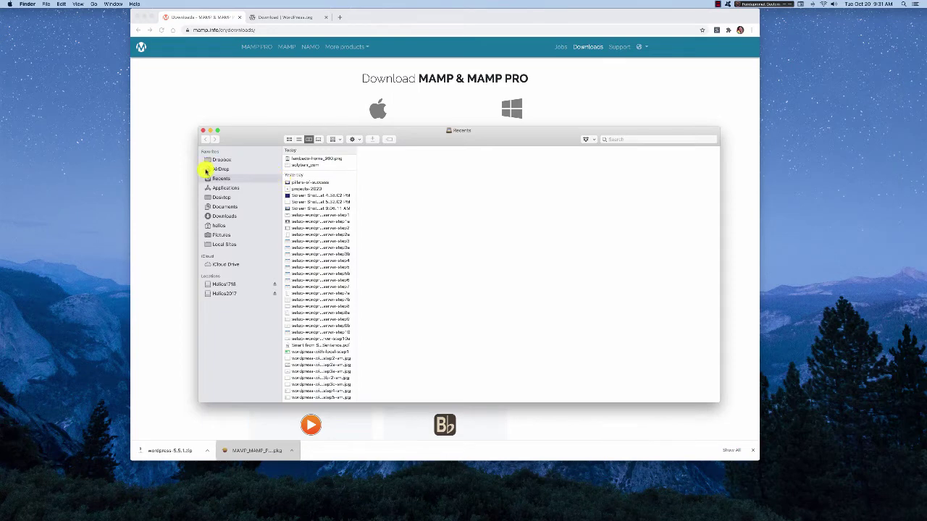
left_click(231, 190)
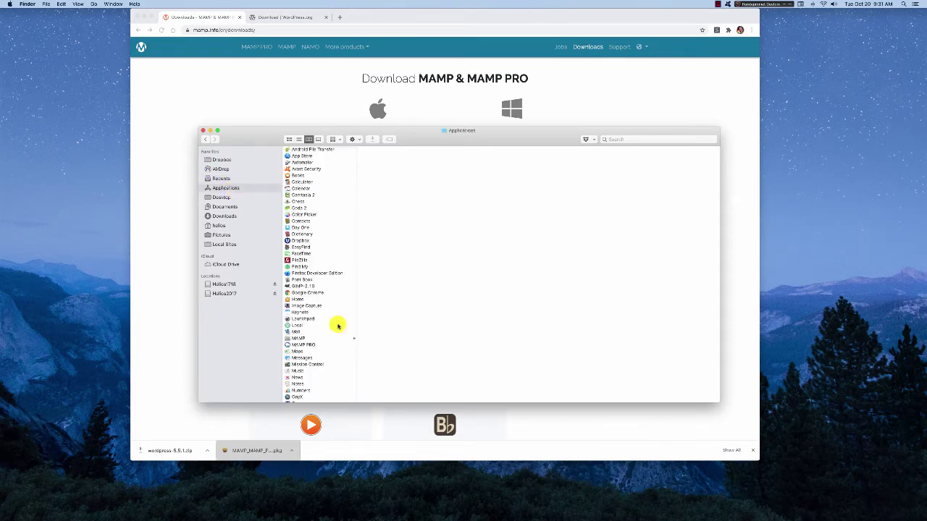
scroll(337, 326, "down", 2)
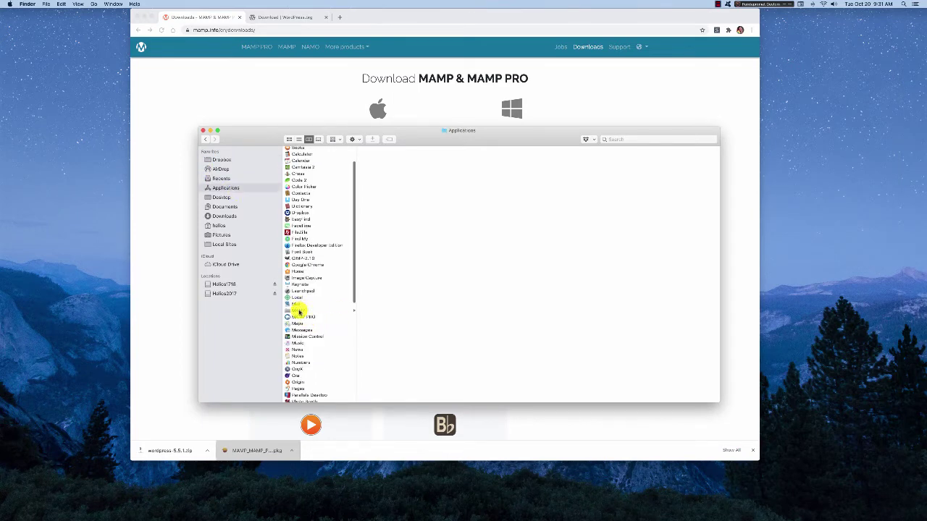
left_click(299, 311)
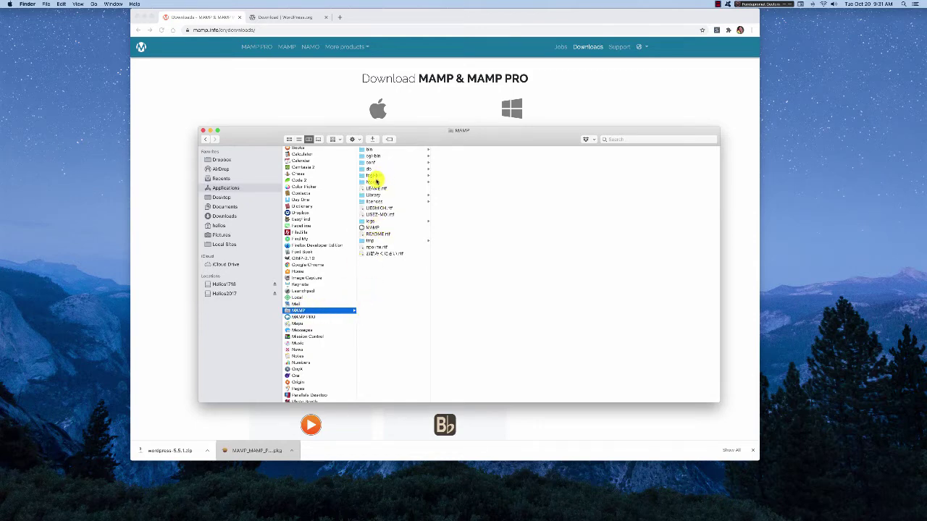
left_click(372, 183)
left_click(373, 228)
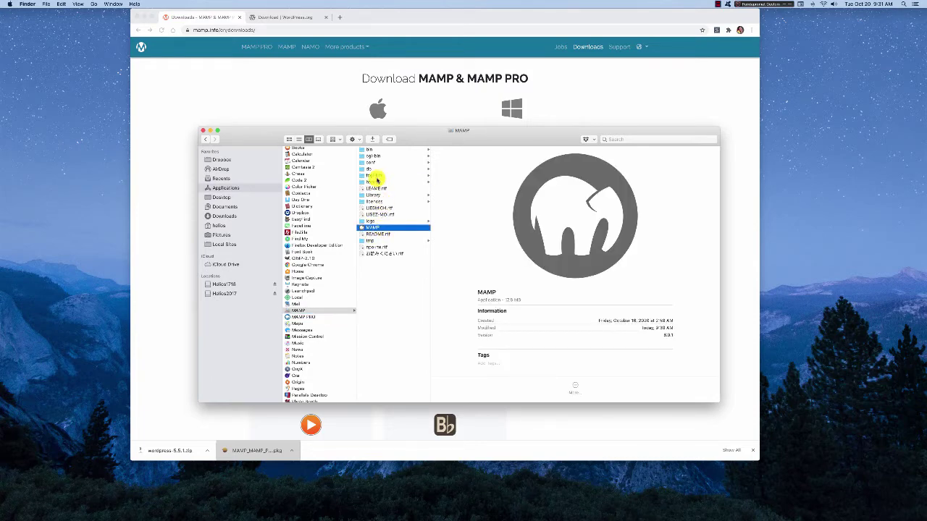
left_click(375, 182)
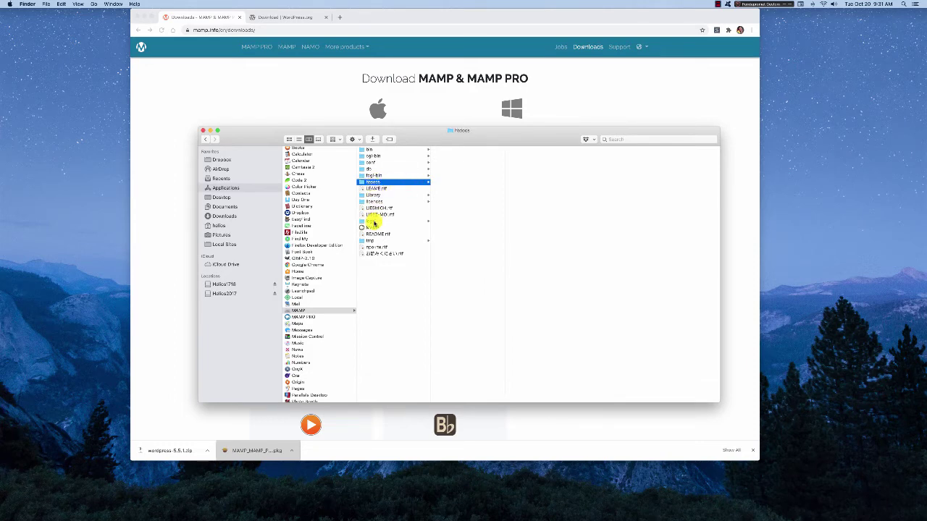
left_click(371, 227)
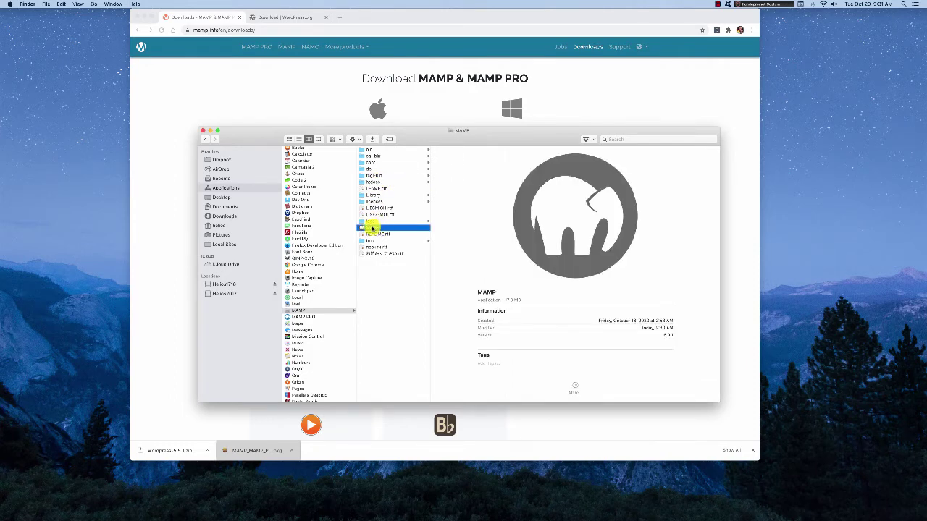
- Launch MAMP, dismiss the Twitter popup, centre its window and bring up the localhost:8888 welcome page
double_click(371, 228)
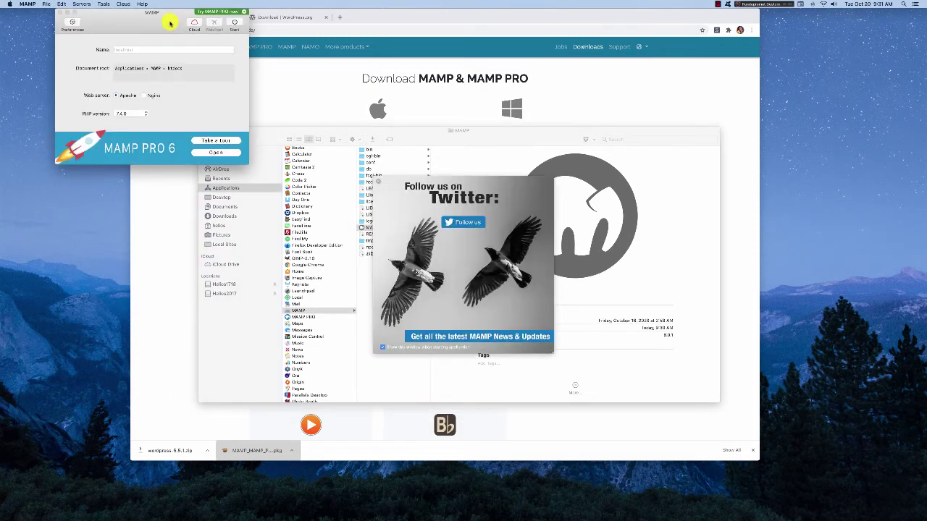
left_click_drag(162, 16, 237, 59)
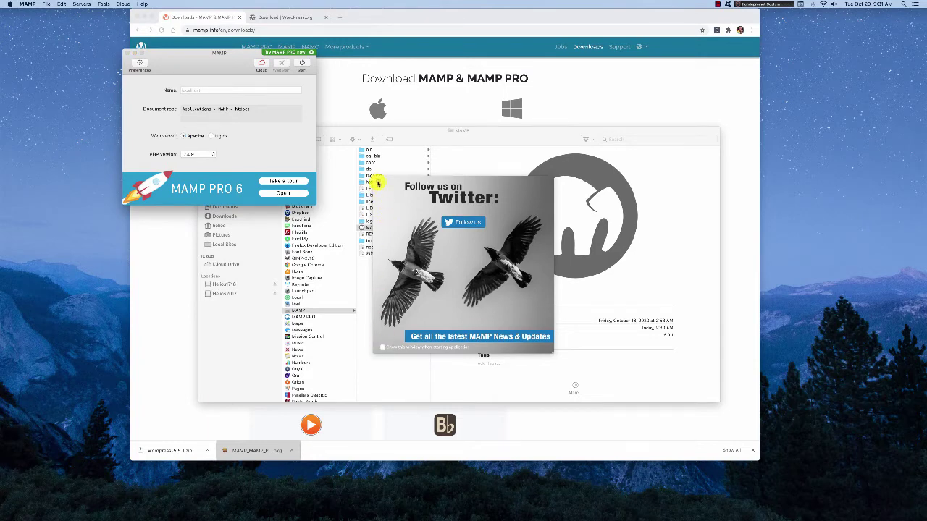
left_click(377, 183)
left_click_drag(228, 59, 435, 114)
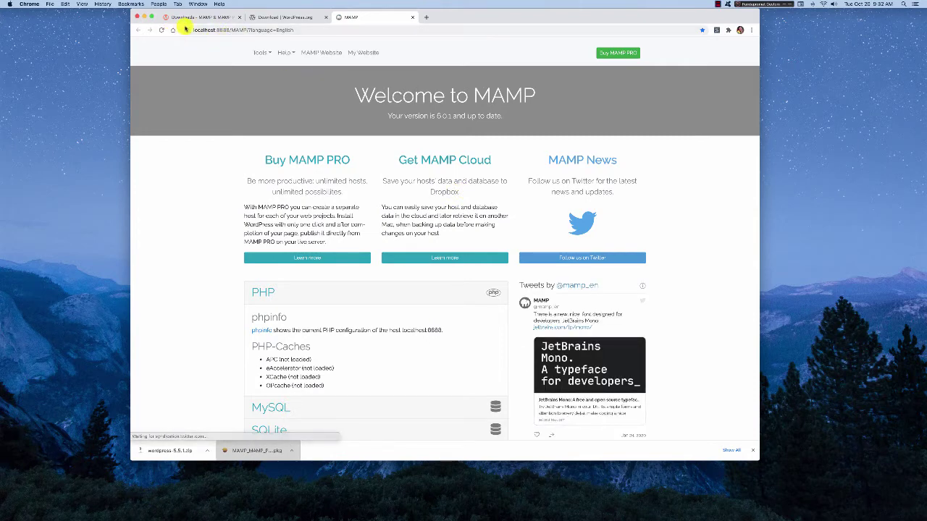
left_click(296, 29)
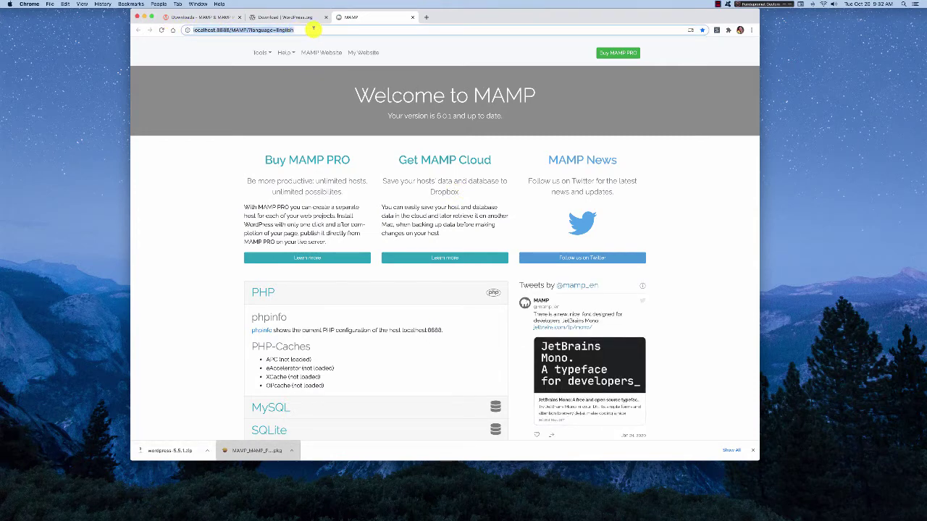
- Open phpMyAdmin from Tools and close it, then open My Website at localhost:8888 and return to the start page
left_click(193, 166)
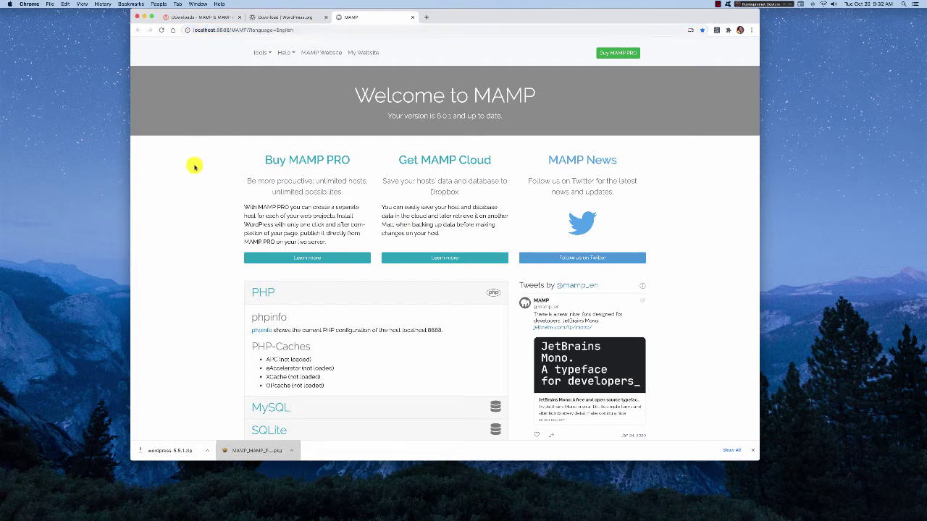
left_click(269, 53)
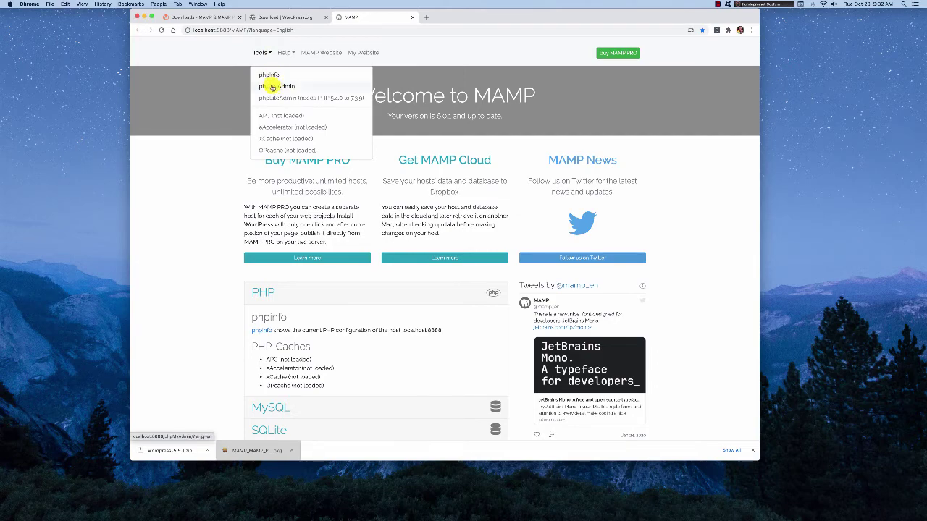
left_click(272, 86)
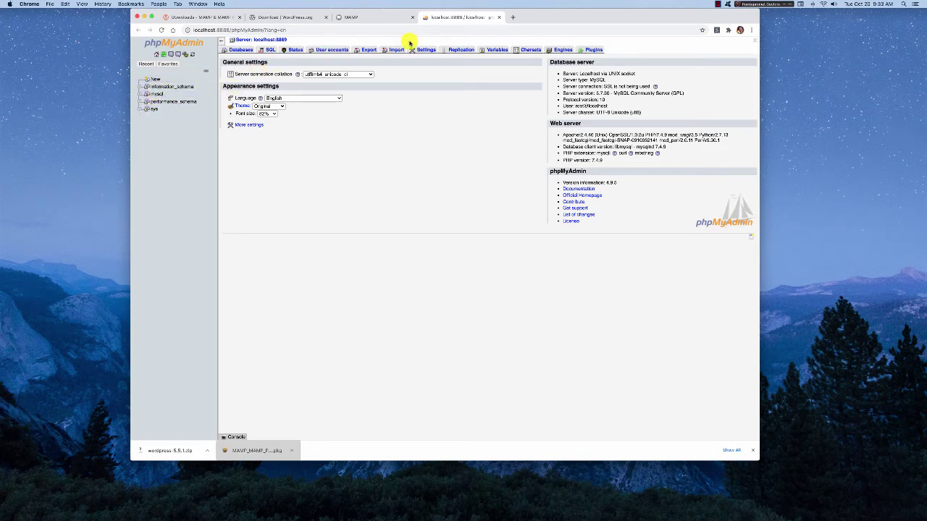
left_click(499, 18)
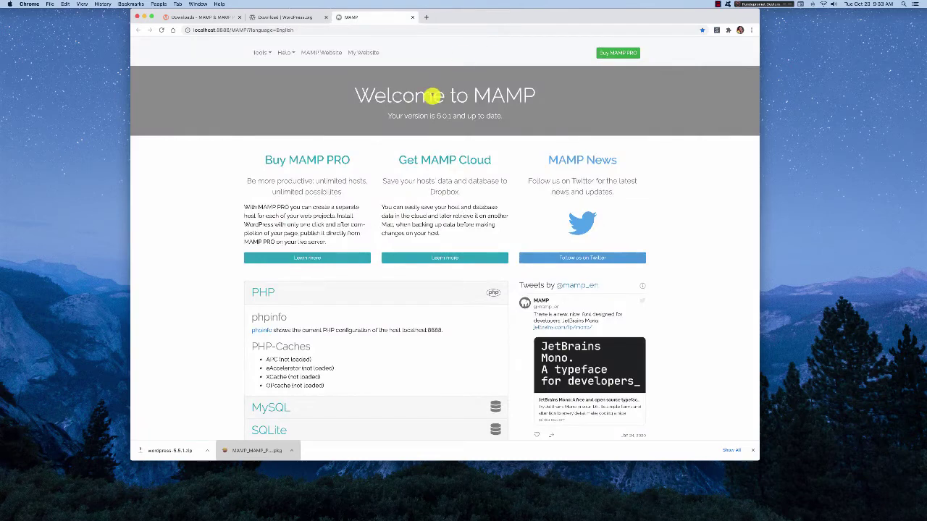
left_click(360, 53)
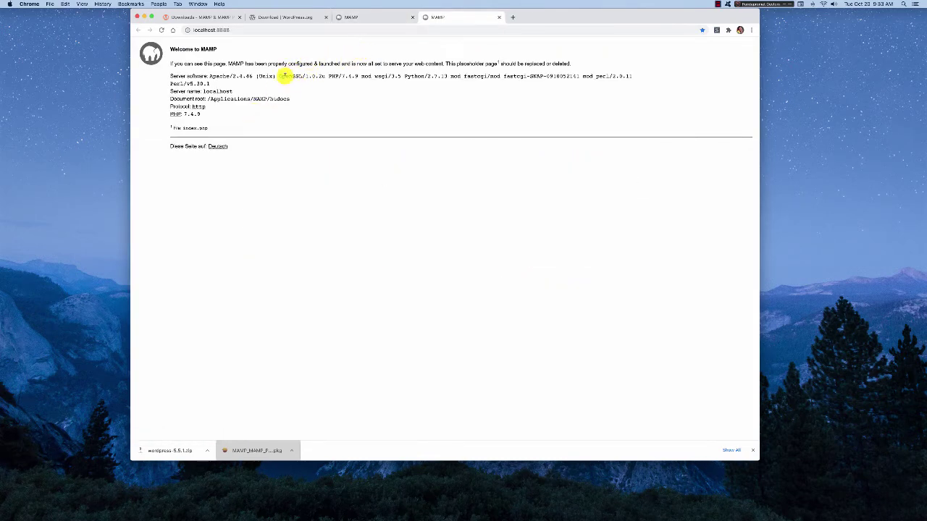
left_click(352, 19)
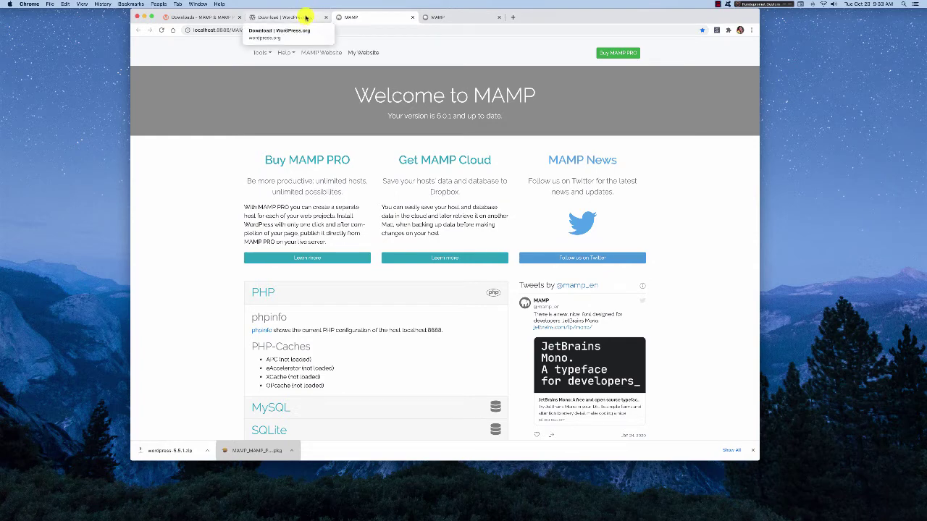
mouse_move(918, 196)
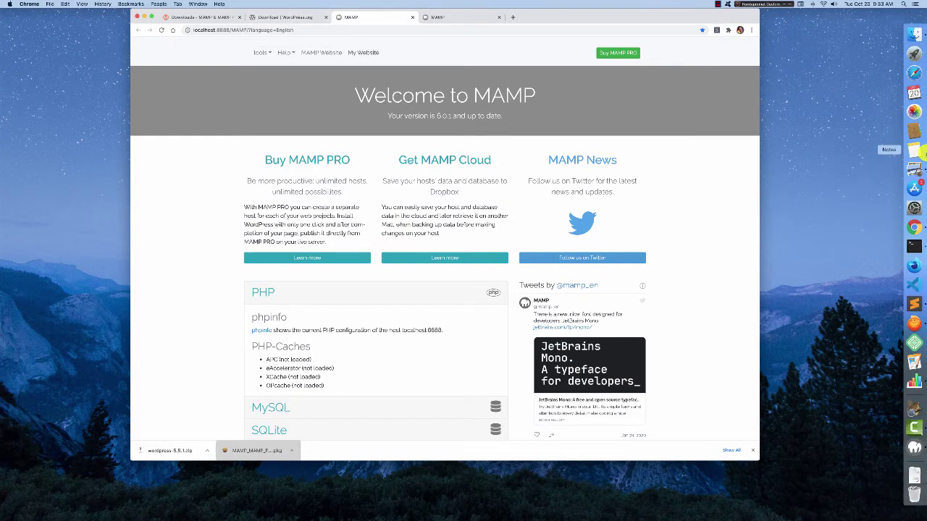
- In htdocs, add a new folder named test-site from the right-click menu
left_click(915, 37)
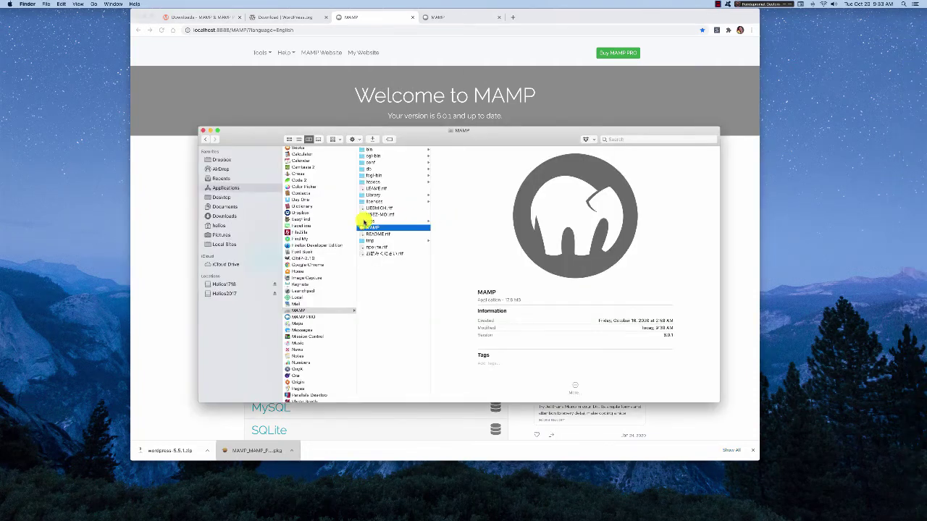
left_click(373, 182)
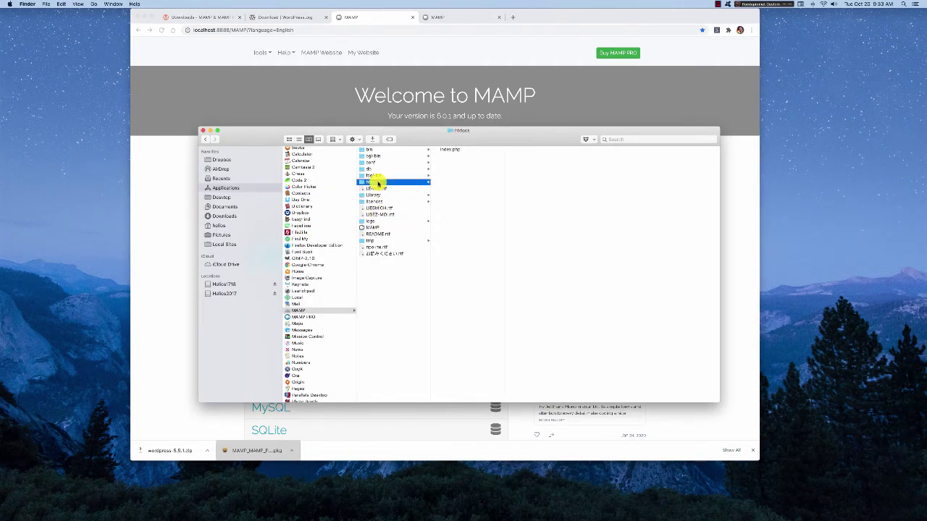
left_click_drag(485, 138, 352, 191)
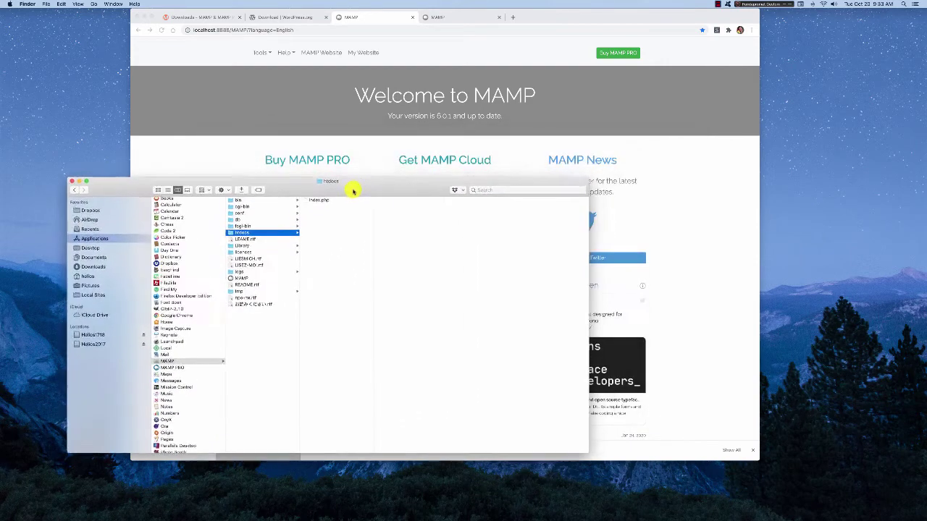
right_click(316, 230)
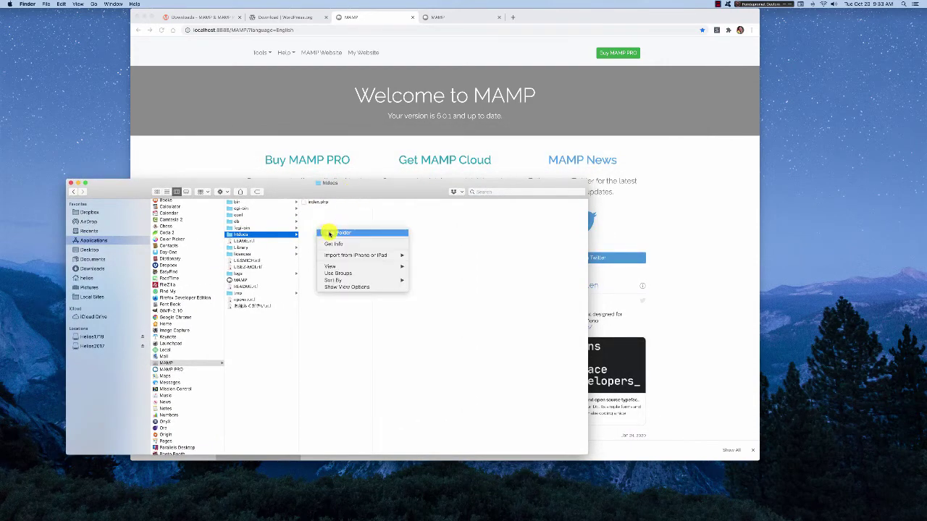
left_click(328, 233)
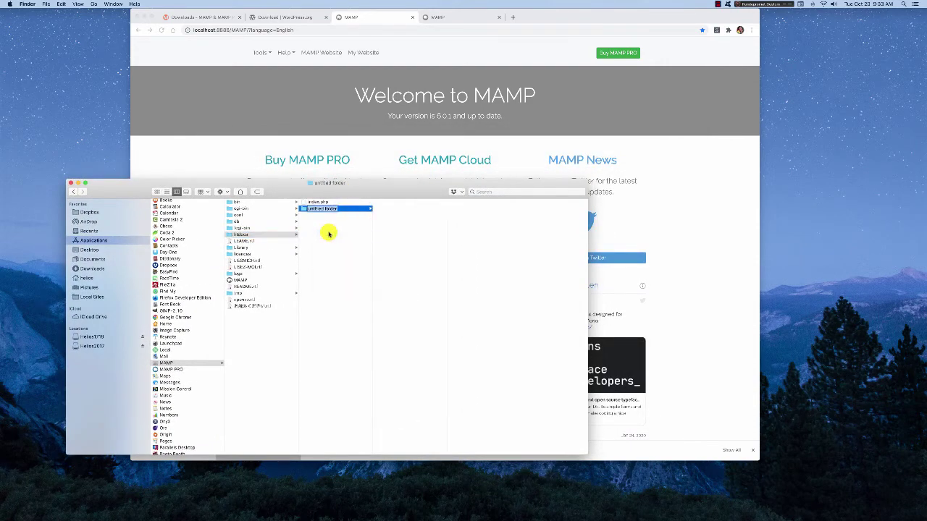
type("test-site")
key("Return")
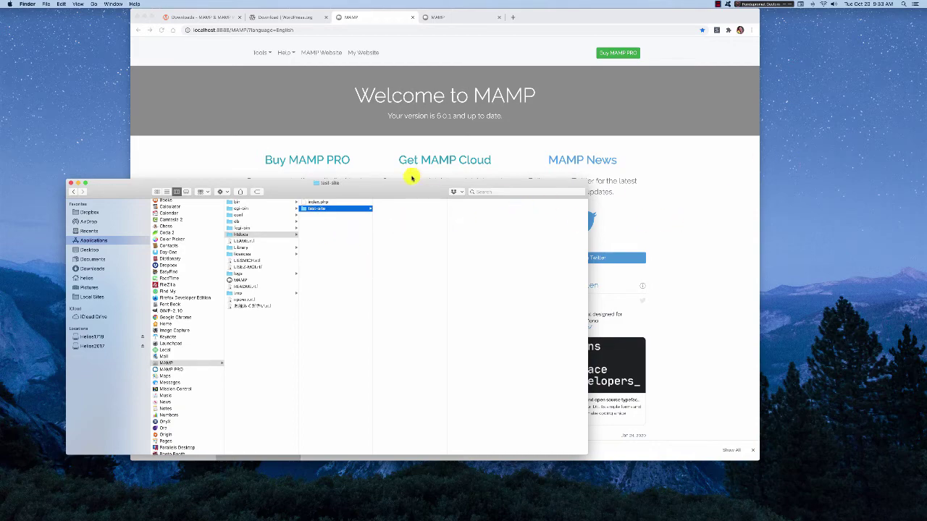
left_click_drag(406, 184, 440, 95)
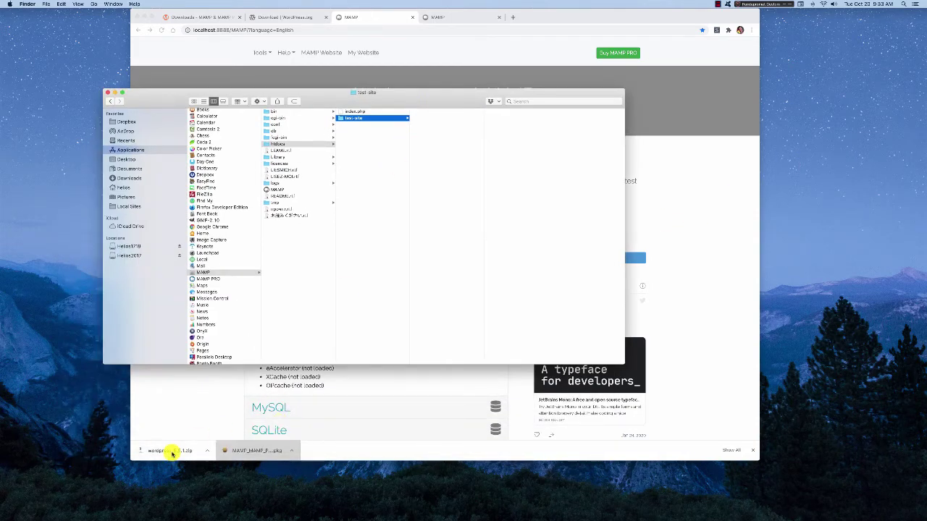
- Unzip the WordPress archive and select all 19 items in the wordpress folder
left_click(171, 450)
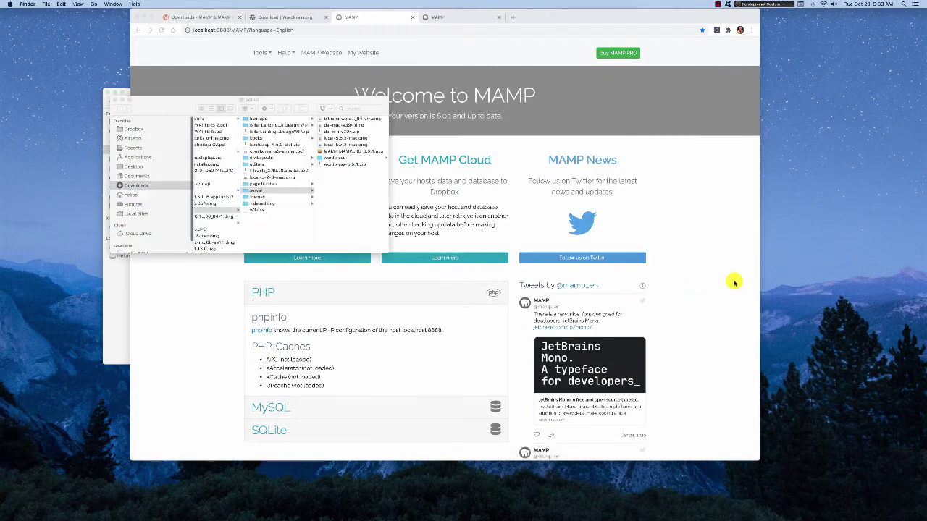
left_click(337, 158)
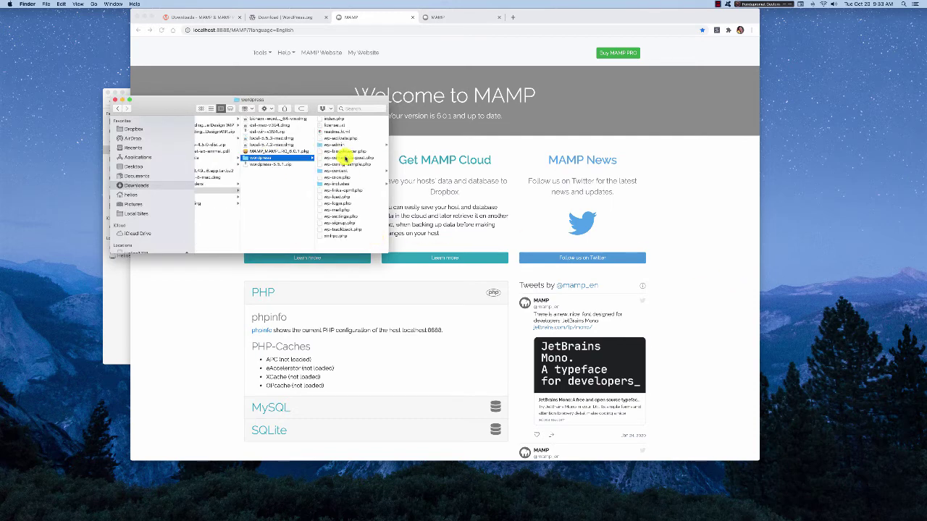
left_click(337, 120)
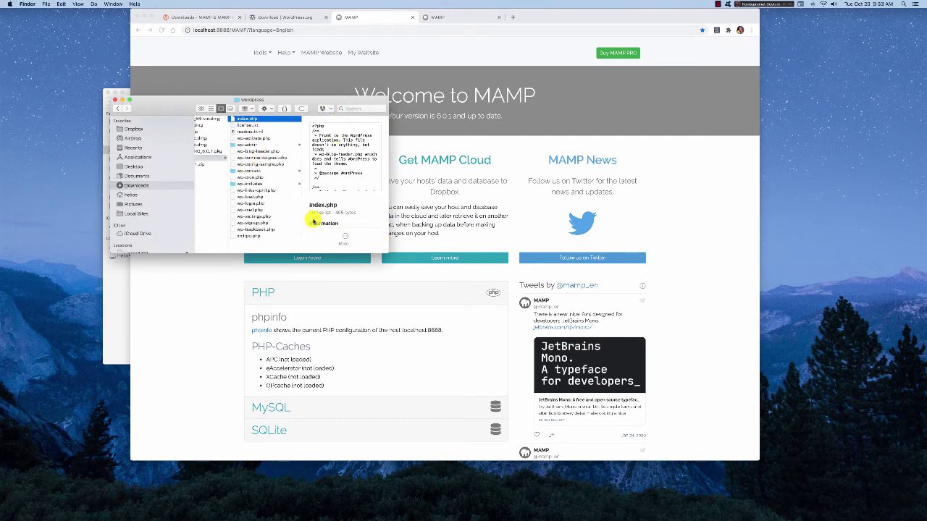
left_click(249, 238, "shift")
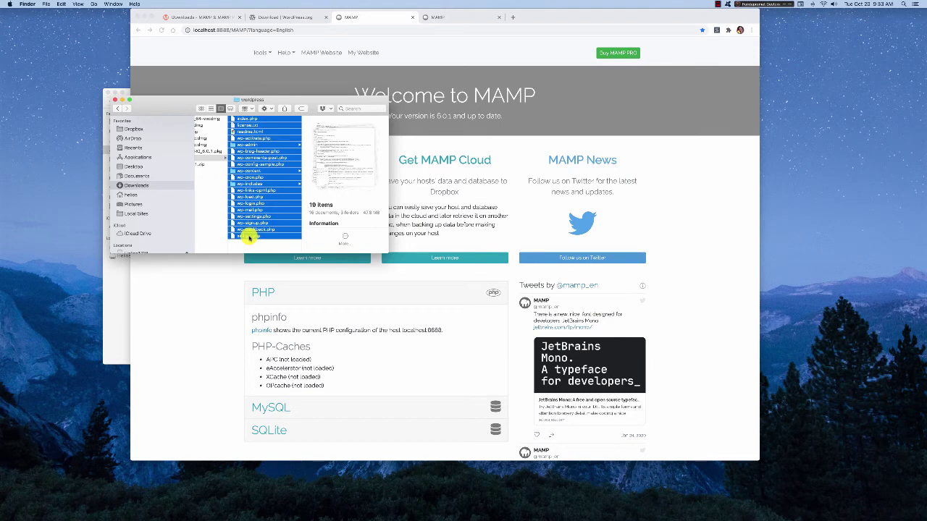
- Paste the files into htdocs/test-site with Cmd+V and close both Finder windows
scroll(283, 236, "left", 3)
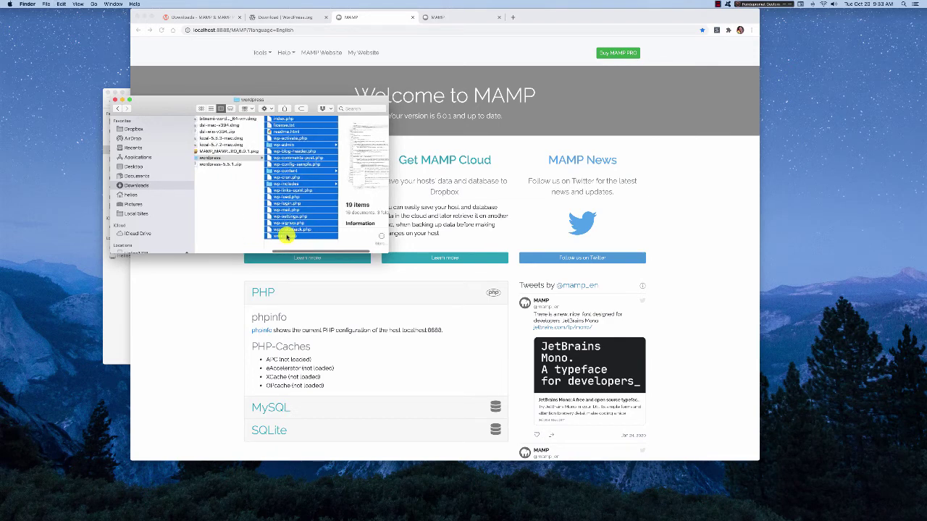
left_click(111, 292)
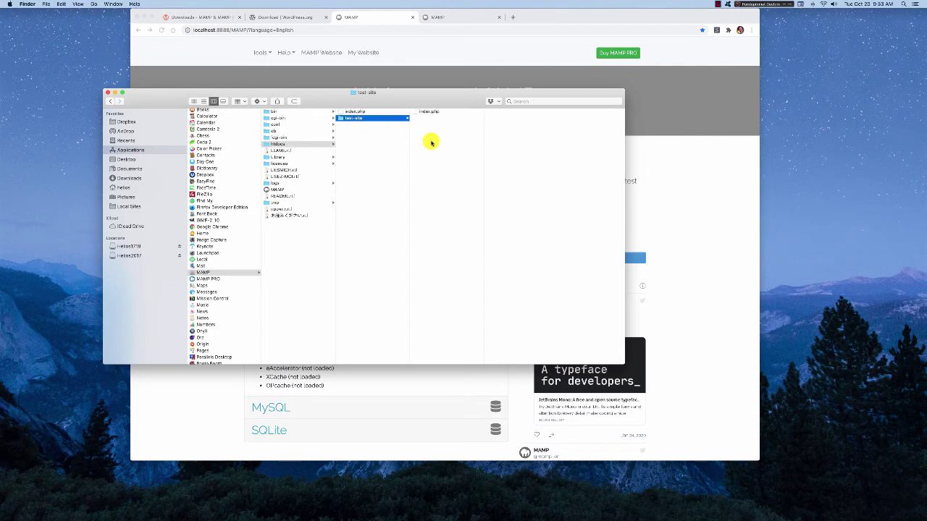
key("super+v")
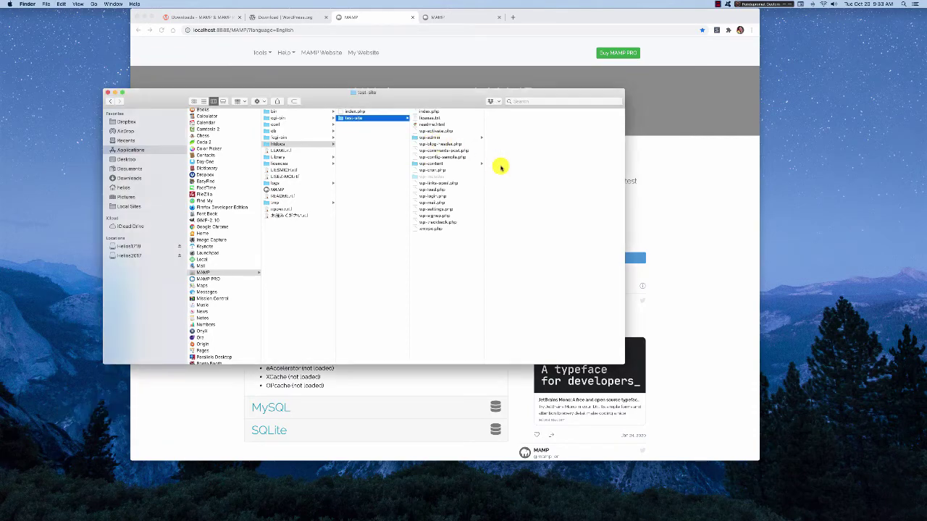
left_click_drag(422, 94, 417, 205)
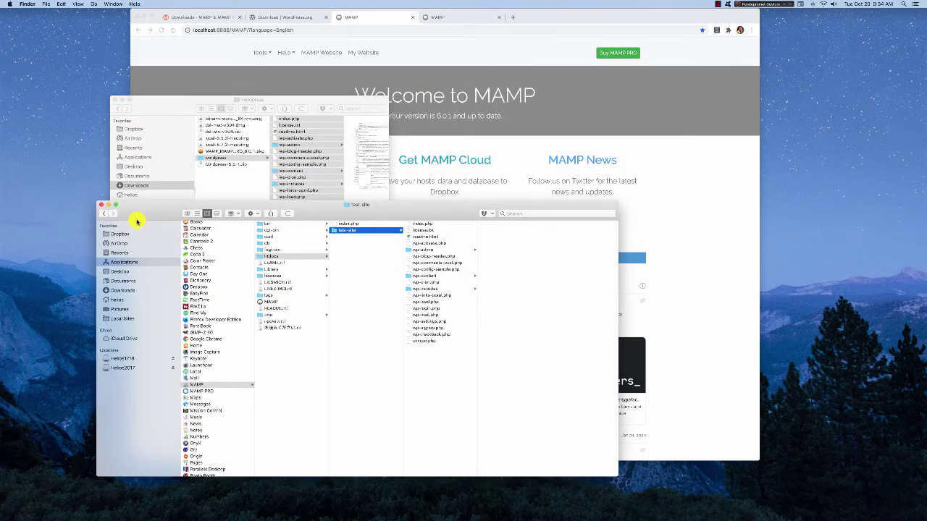
left_click(105, 208)
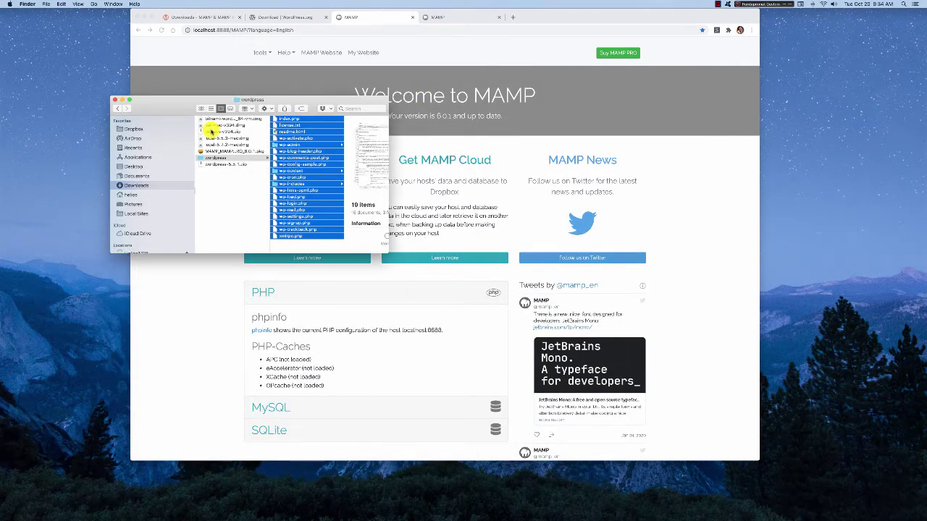
left_click(114, 100)
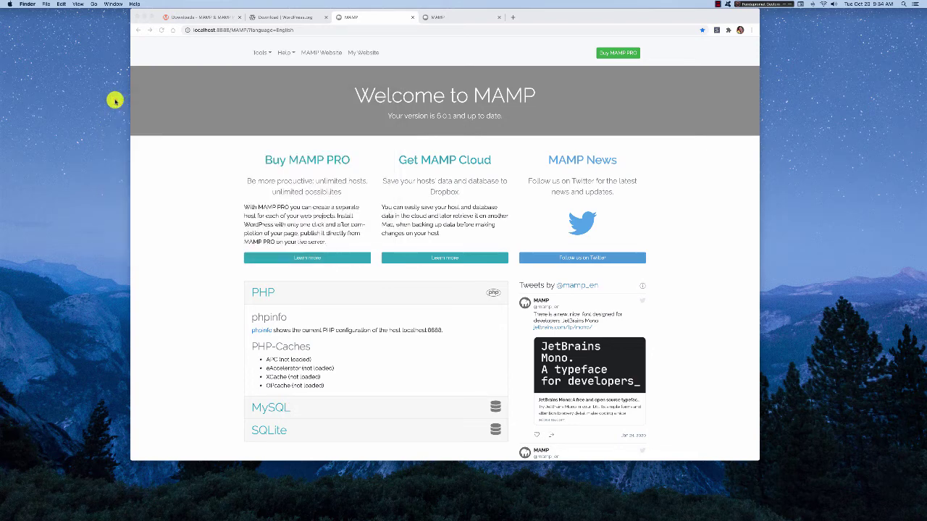
- Open phpMyAdmin from MAMP Tools and create a new database named testsite
left_click(270, 53)
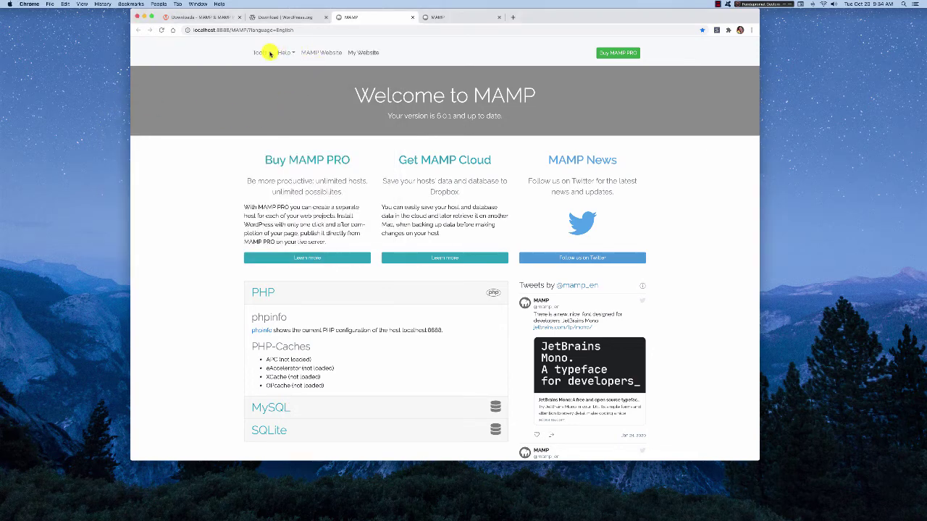
left_click(267, 53)
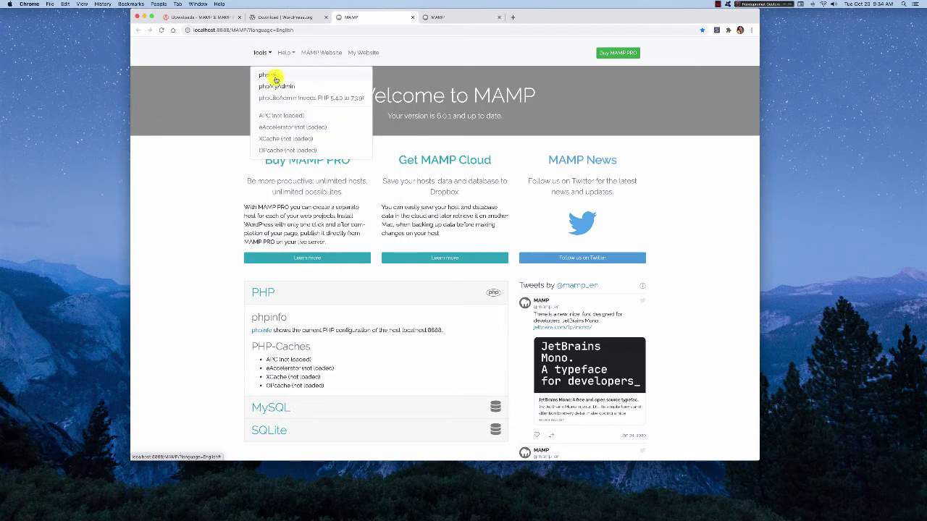
left_click(276, 85)
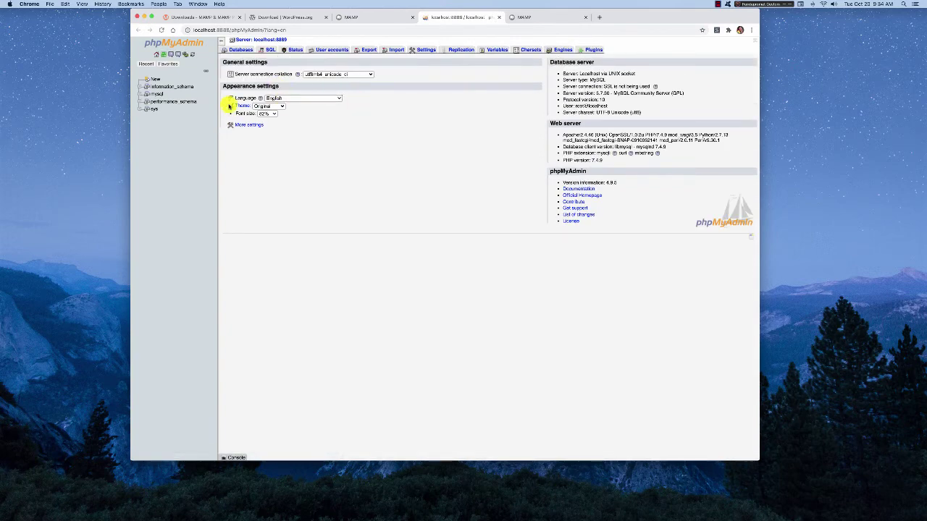
left_click(154, 80)
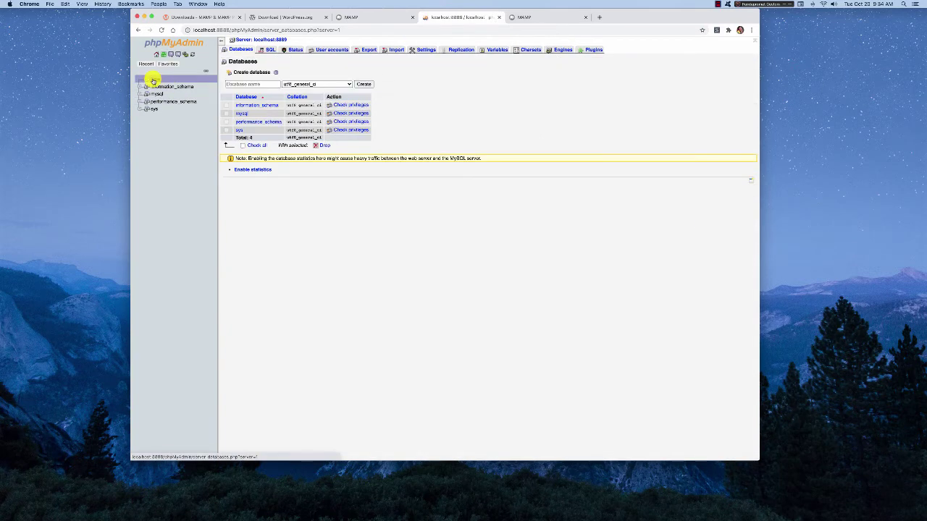
left_click(267, 84)
type("tes")
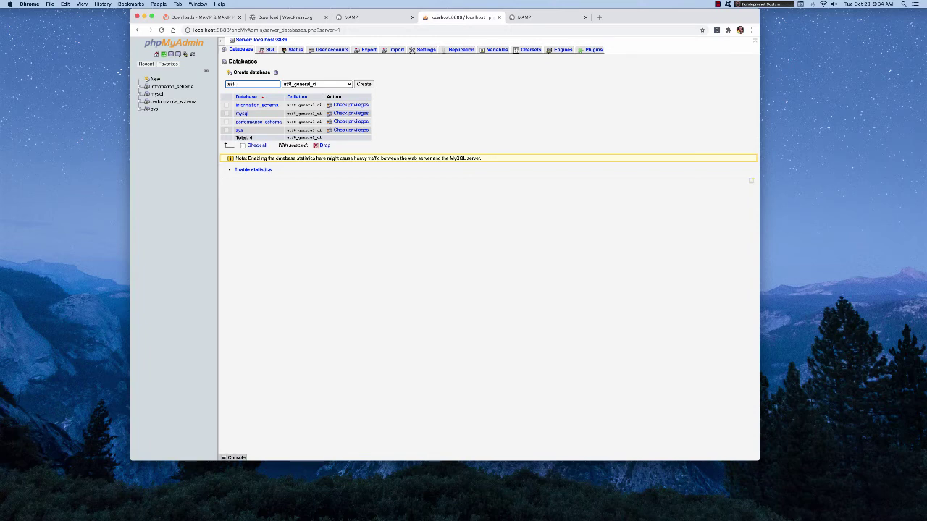
type("tsite")
left_click(364, 84)
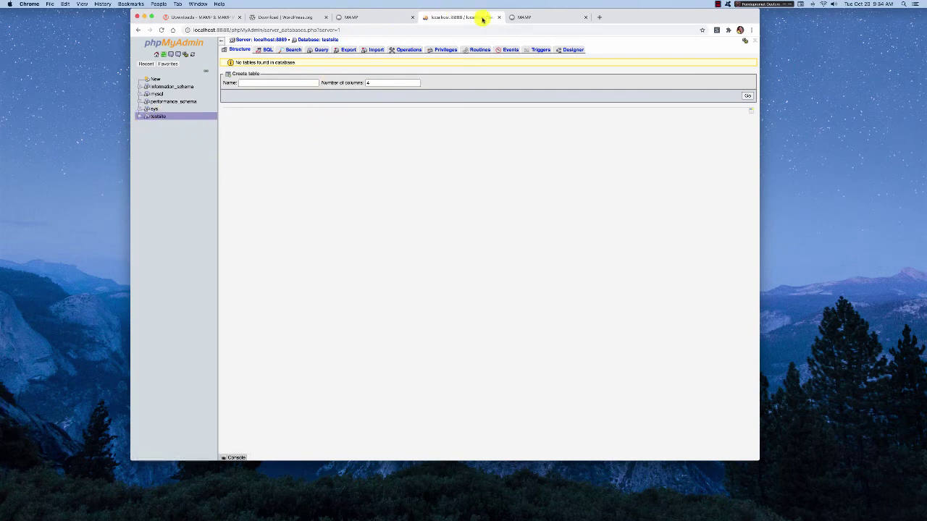
- Cycle through the Chrome tabs, ending on the localhost:8888 placeholder tab
left_click(395, 16)
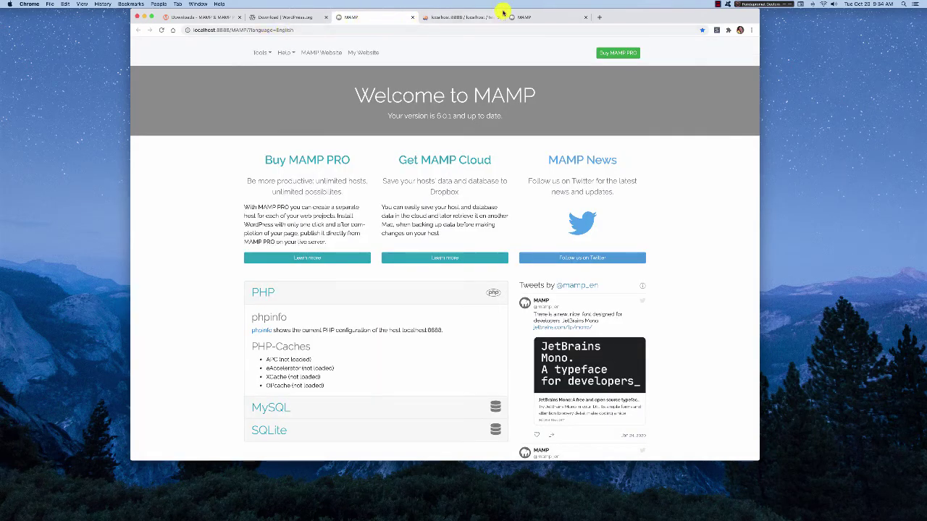
left_click(434, 16)
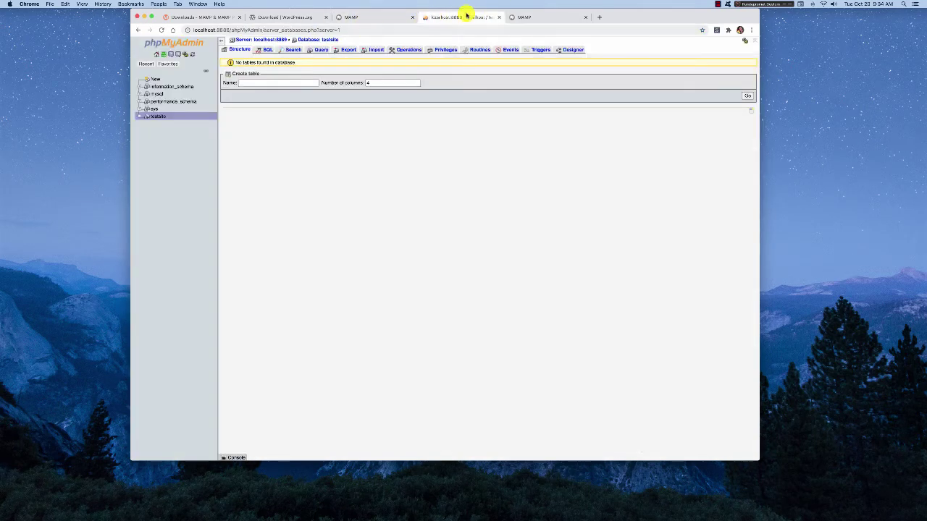
left_click(524, 15)
- Append /MAMP/tcst-site to localhost:8888 in the address bar and load it, getting Not Found
left_click(244, 29)
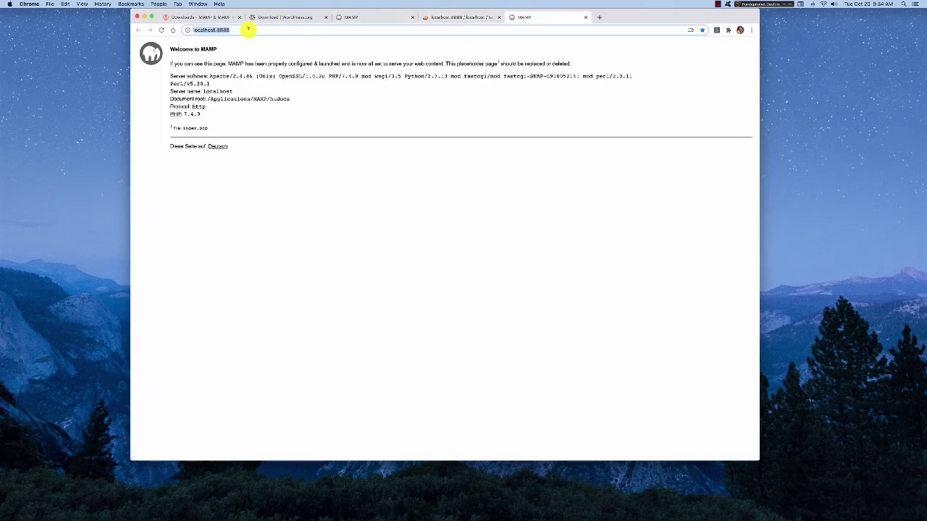
type("/MAMP")
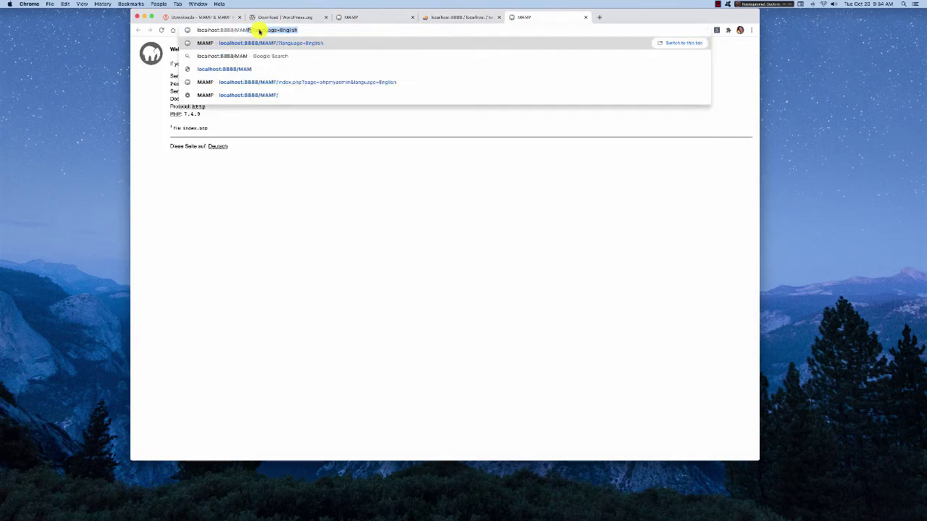
type("/")
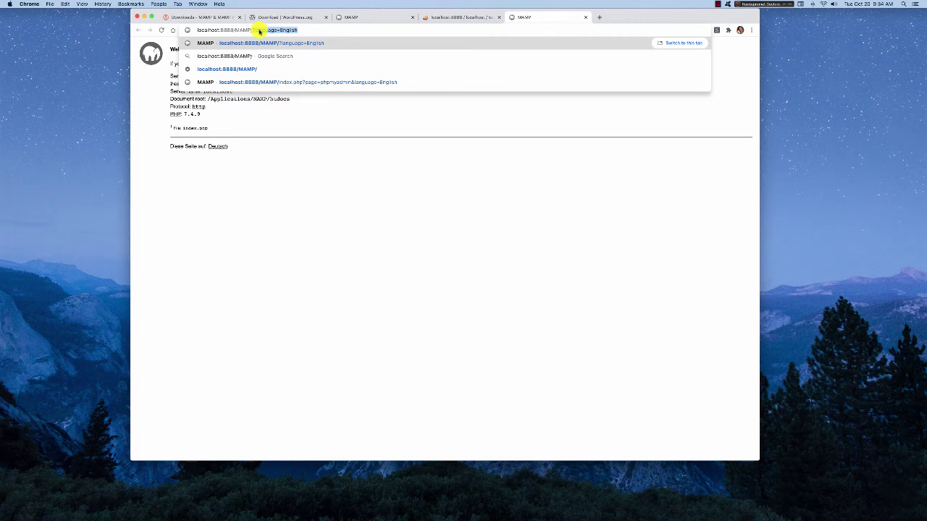
type("tc")
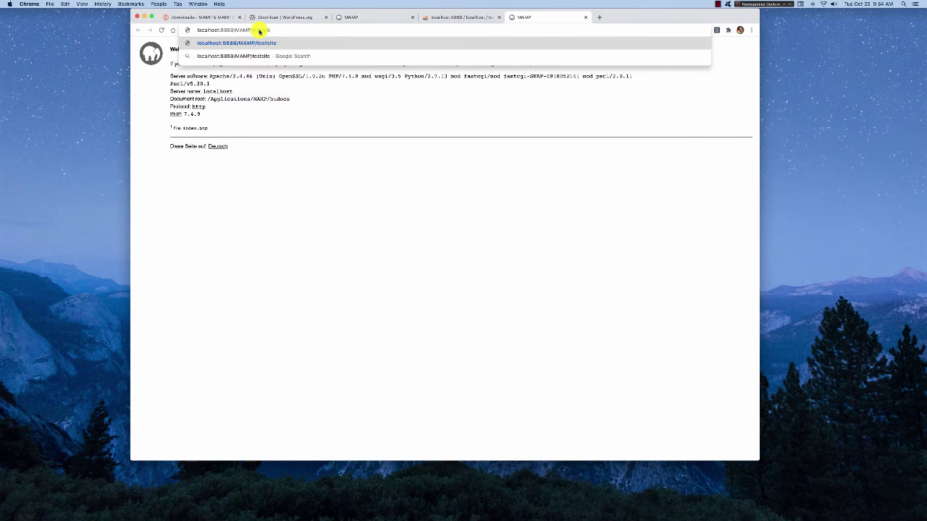
type("st-site")
key("Return")
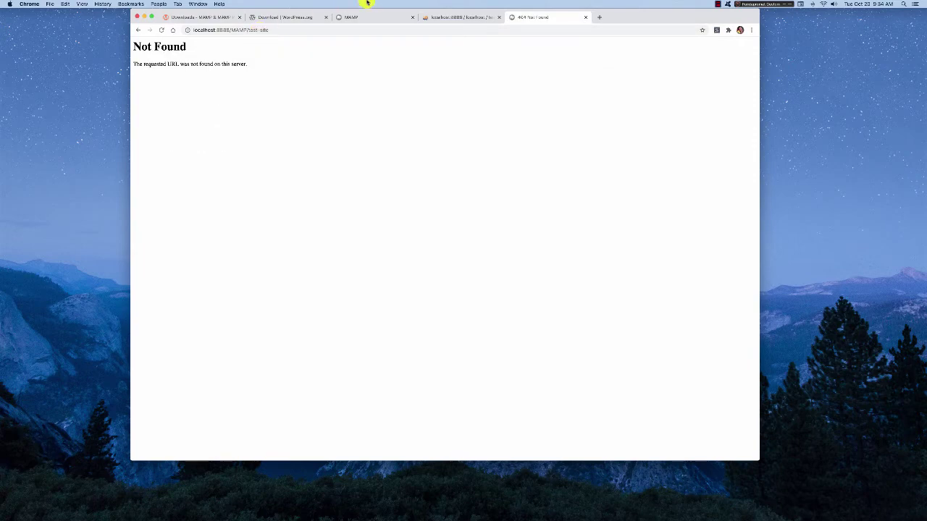
- Open the htdocs/test-site folder in Finder, then return to Chrome's Not Found page and select its address
mouse_move(923, 149)
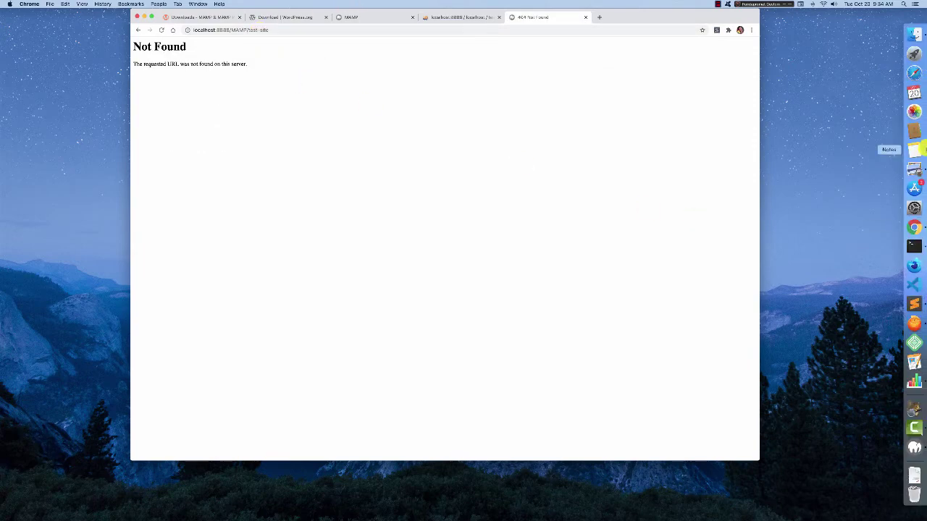
left_click(915, 33)
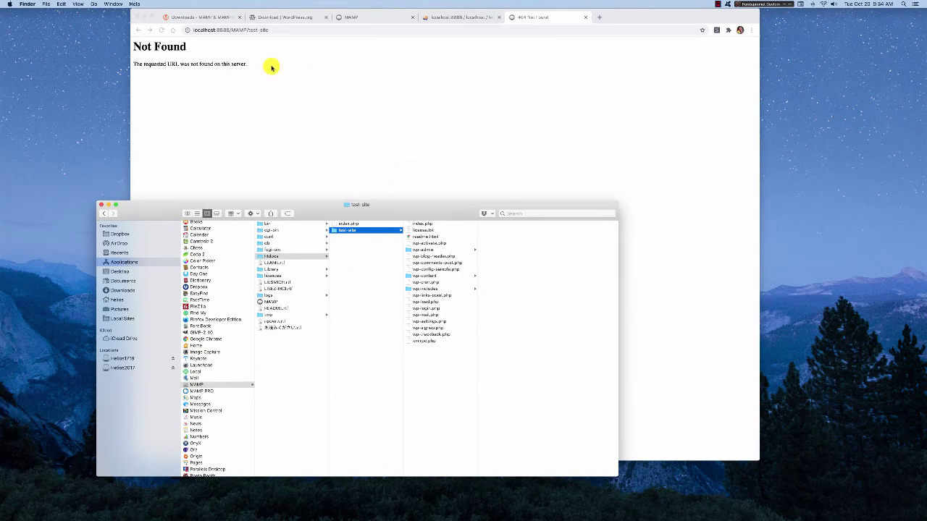
left_click(237, 125)
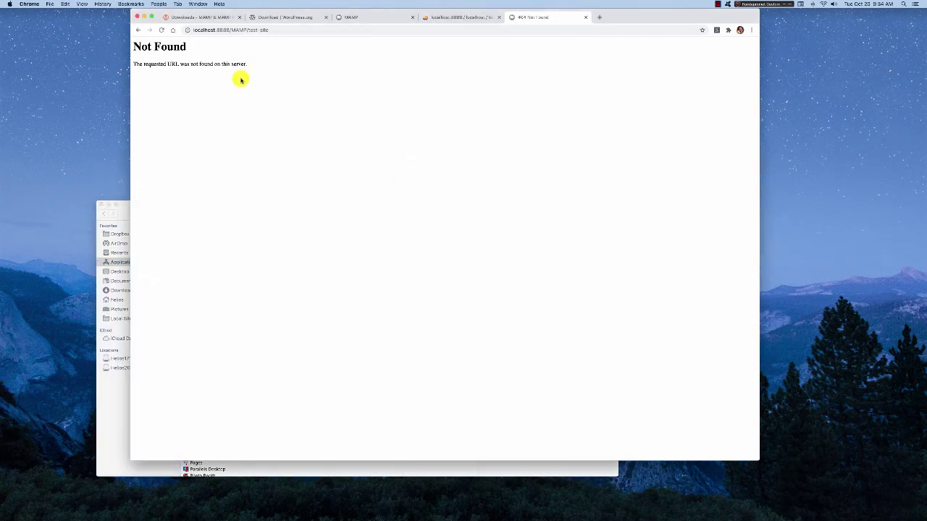
left_click(269, 30)
- Load localhost:8888/test-site, dismiss the translate offer and continue setup in English (United States)
left_click(246, 30)
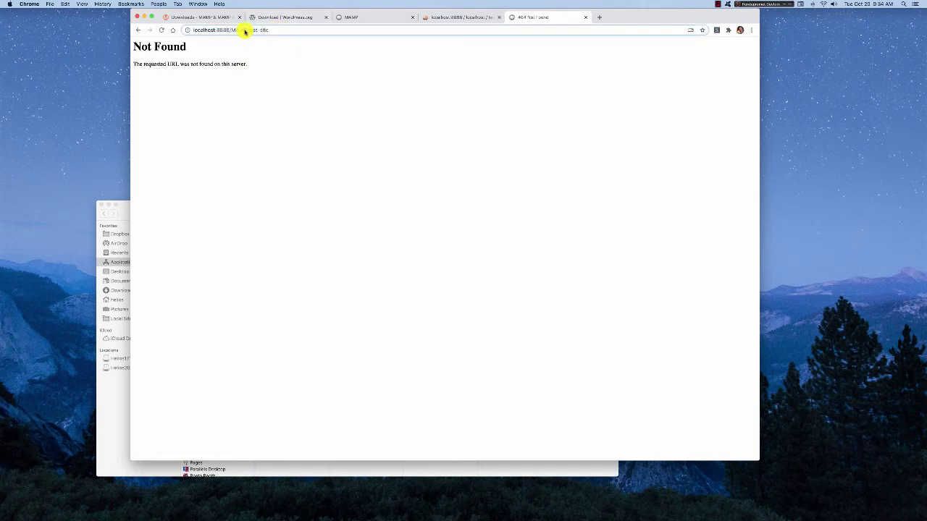
left_click_drag(231, 30, 289, 29)
type("test")
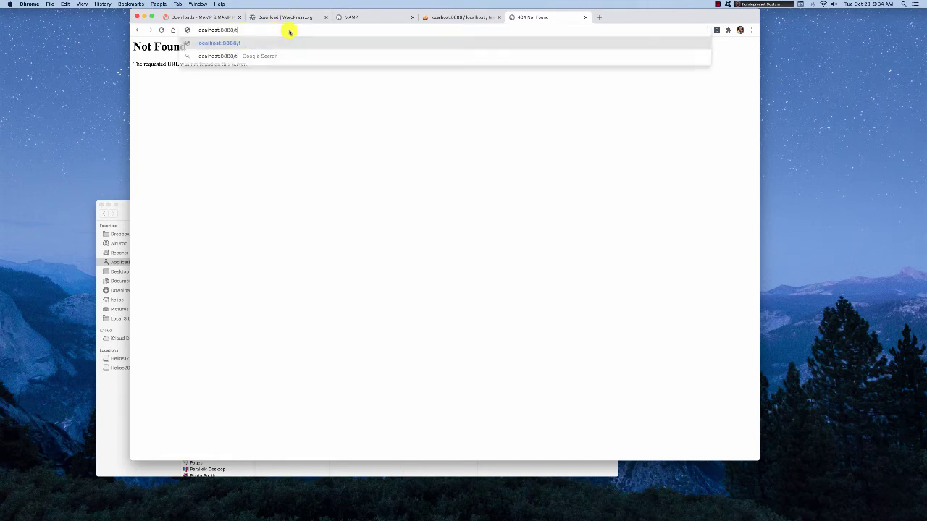
type("-site")
key("Return")
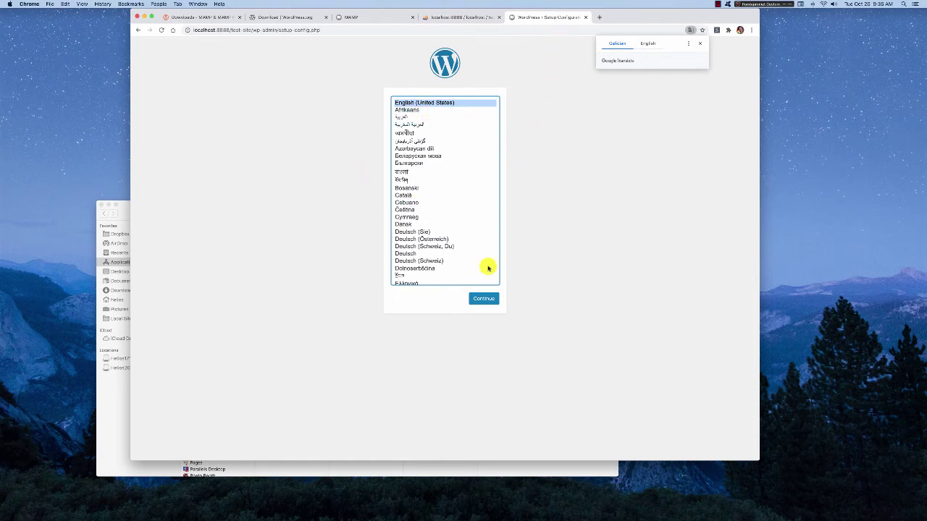
left_click(699, 43)
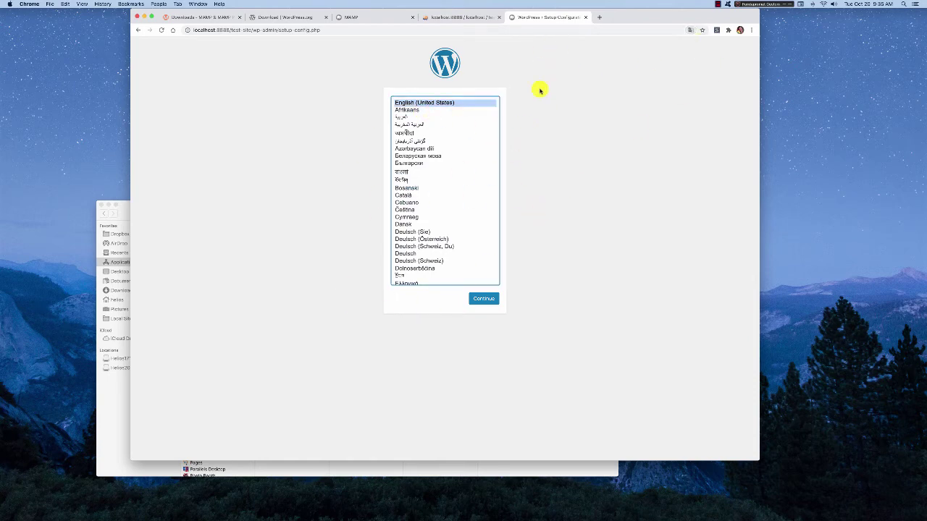
left_click(483, 299)
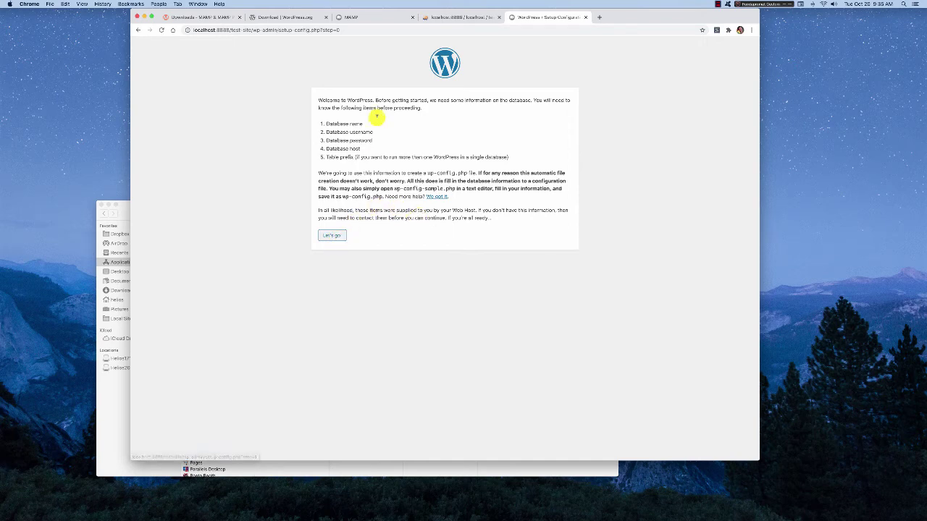
- Enter database name testsite, username root and the database password, then submit the connection form
left_click(336, 237)
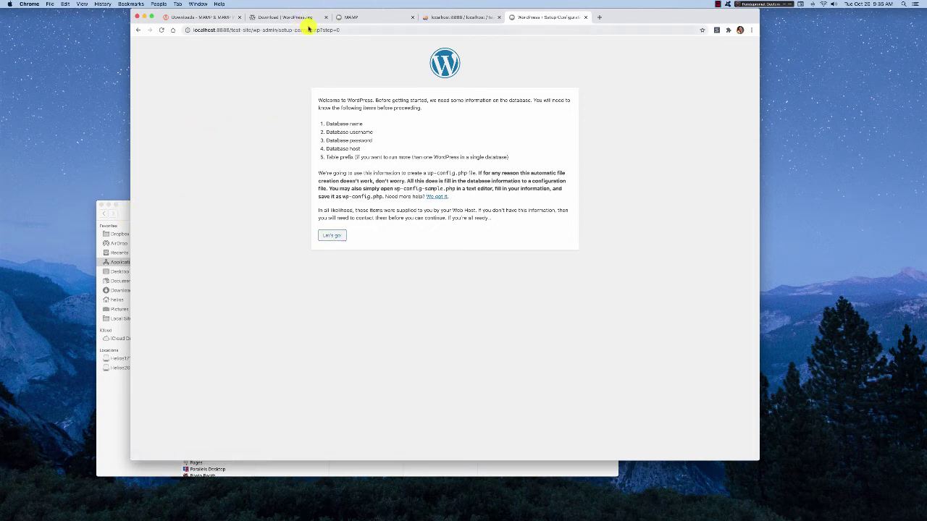
left_click(333, 235)
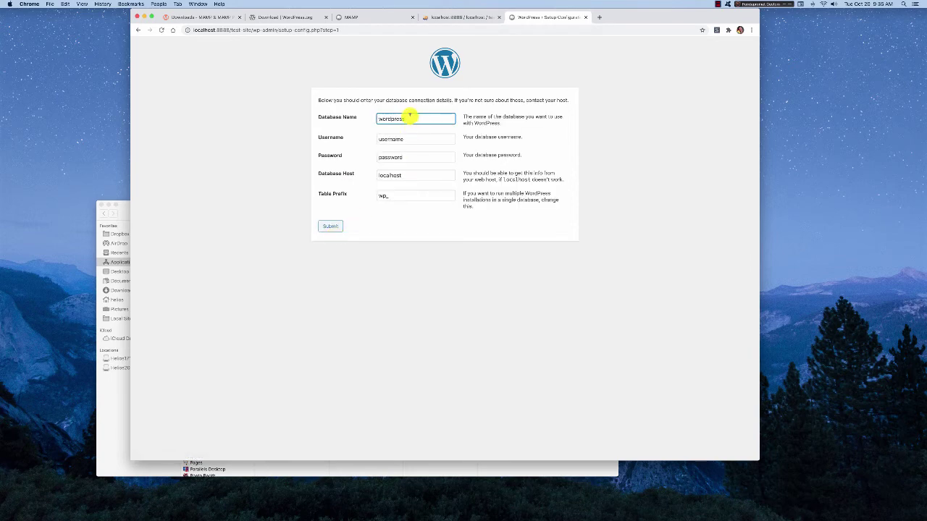
left_click_drag(410, 120, 372, 118)
left_click(382, 138)
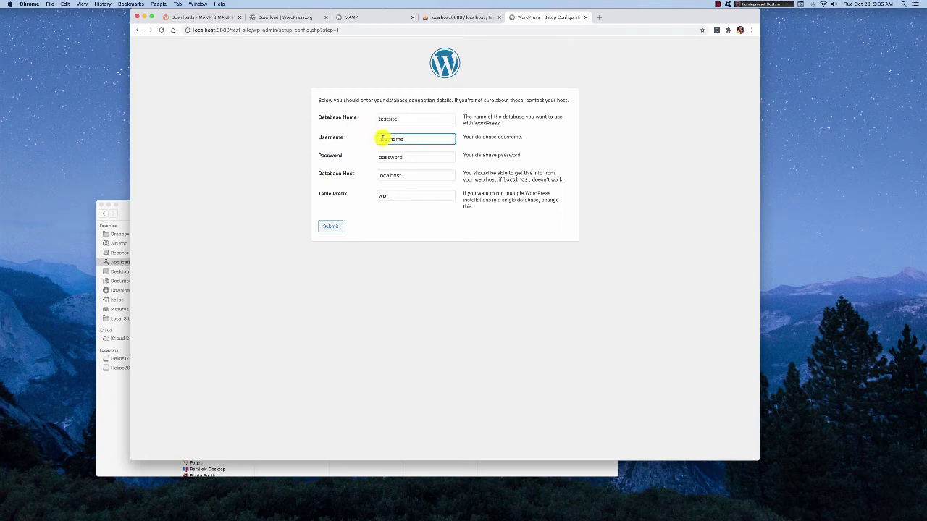
left_click_drag(382, 138, 385, 137)
type("root")
double_click(394, 157)
type("r")
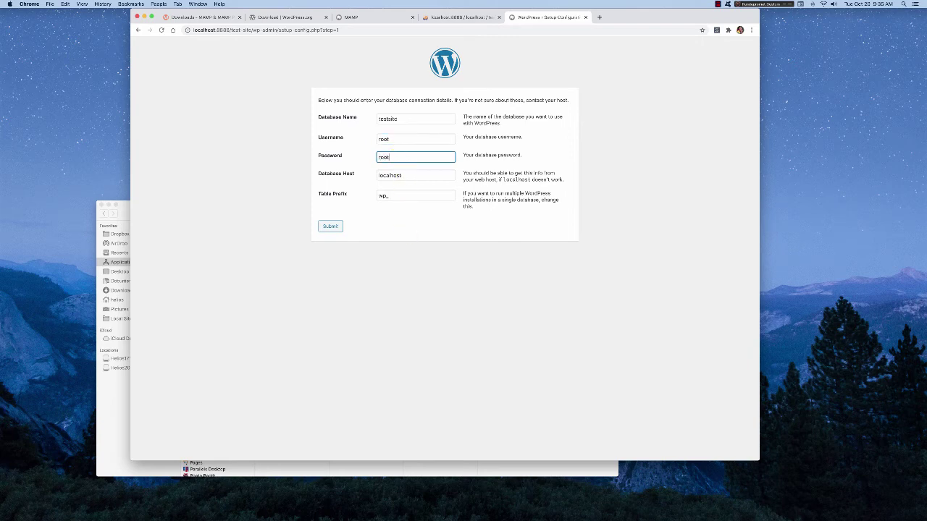
type("oot")
left_click(333, 227)
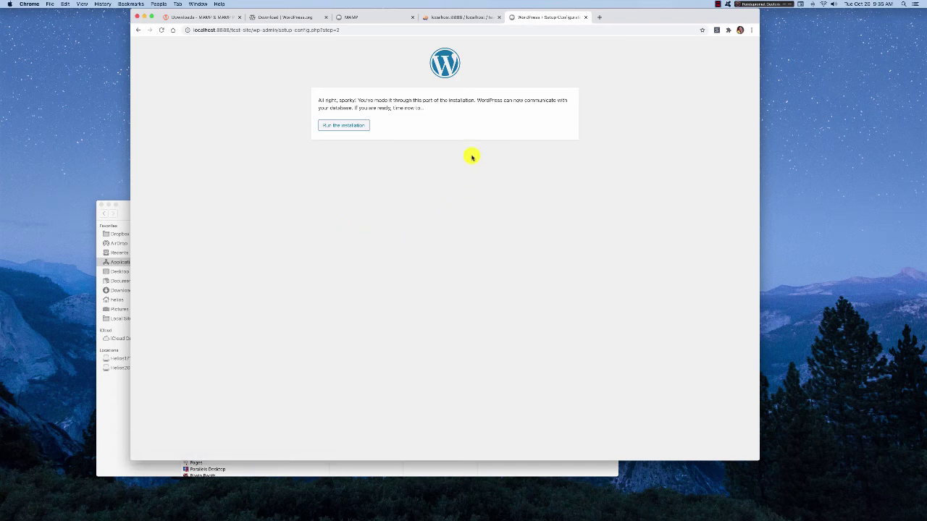
- Start the installation and enter site title Test Site, admin username admin and a password
left_click(357, 127)
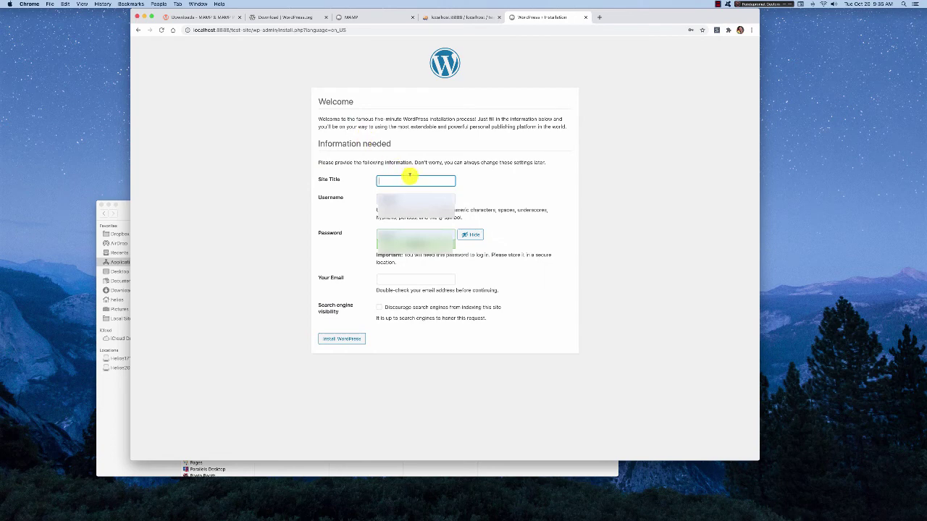
type("Test Site")
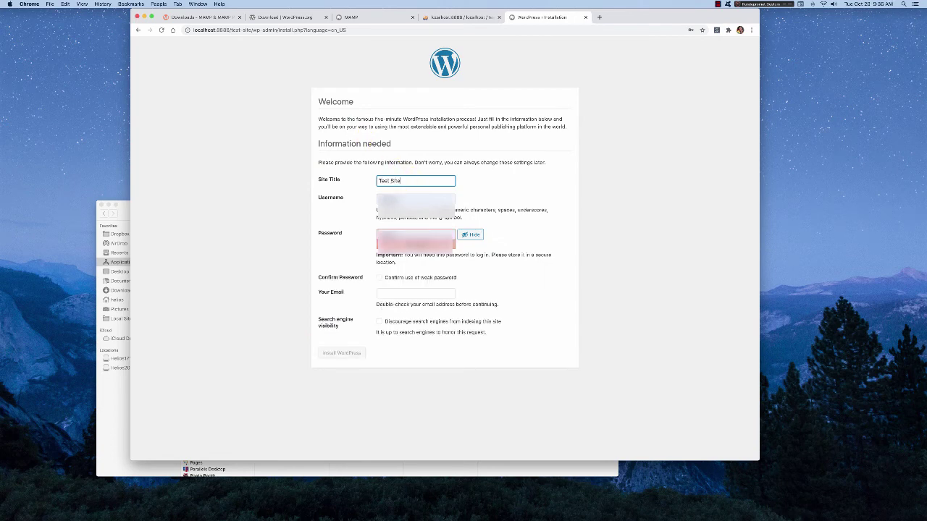
left_click(409, 199)
left_click(403, 202)
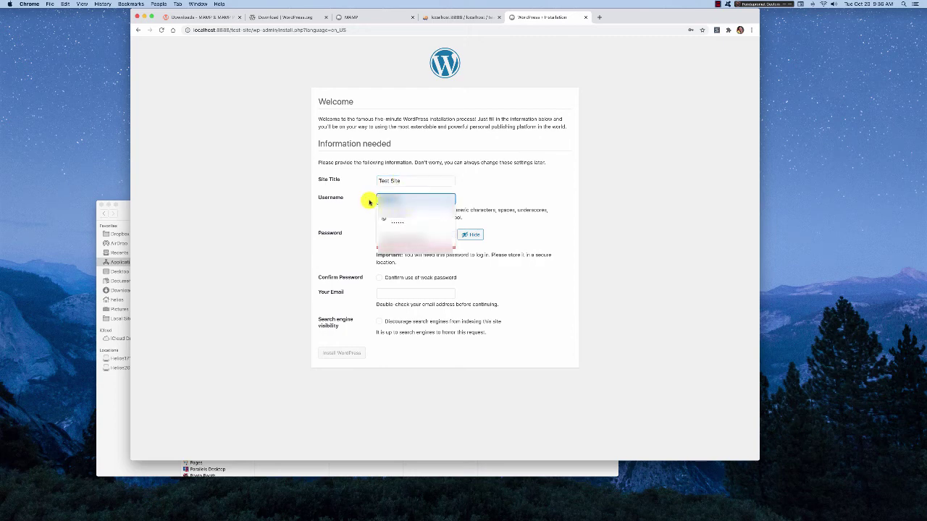
key("Escape")
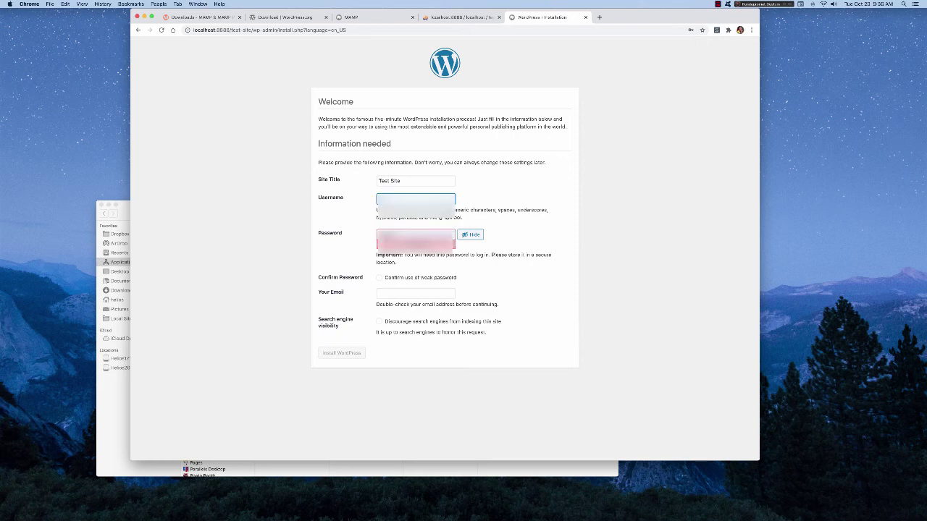
type("admin")
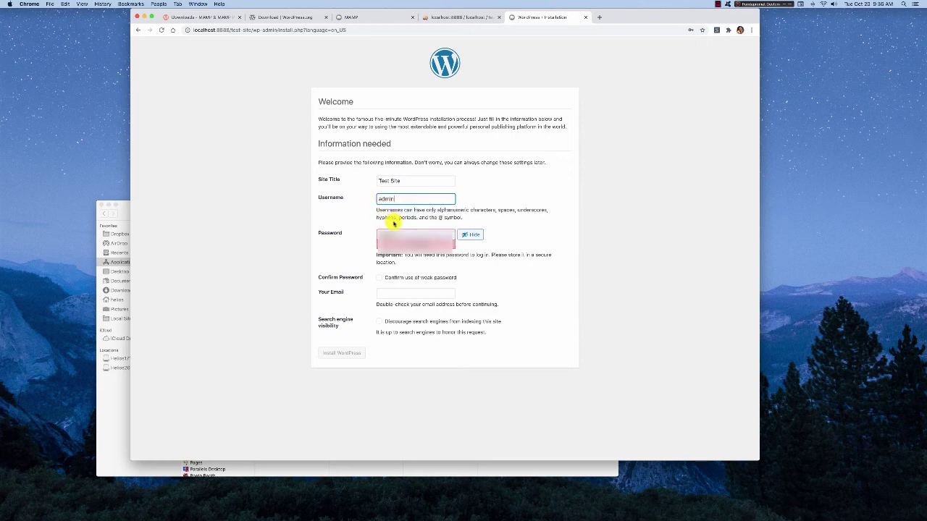
left_click(391, 234)
type("admin")
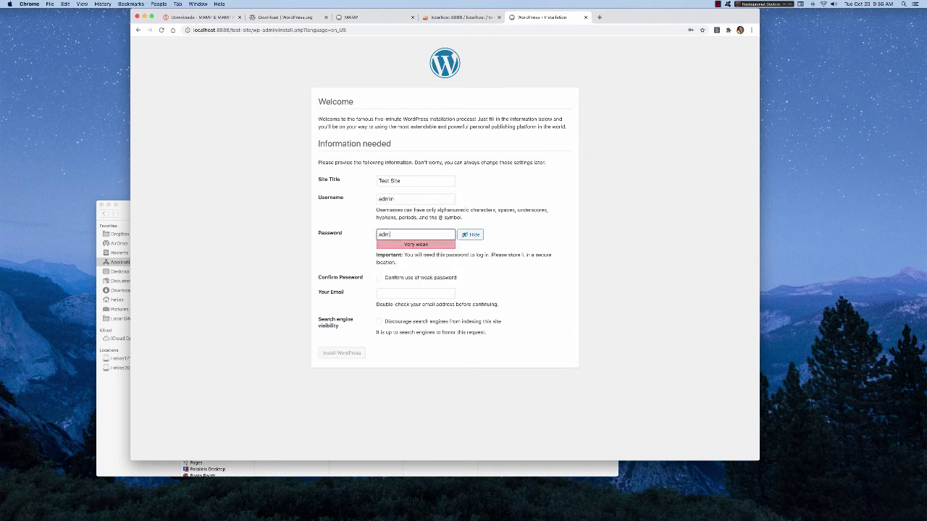
left_click(503, 233)
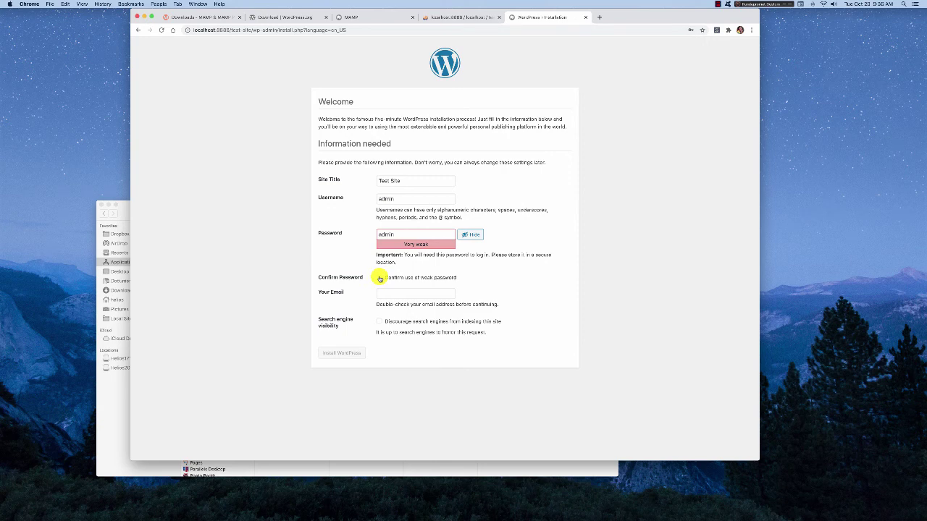
- Confirm the weak password, enter the admin e-mail, discourage search engines and install WordPress
left_click(379, 278)
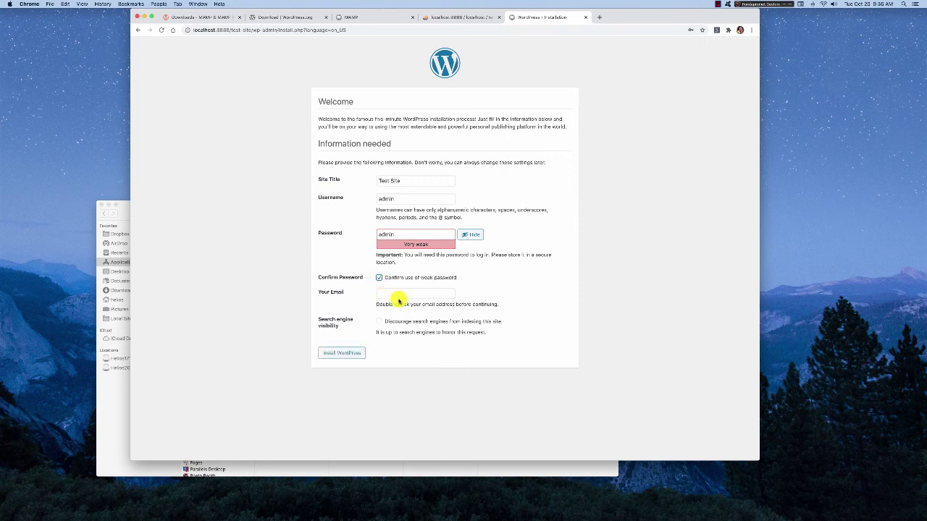
left_click(391, 293)
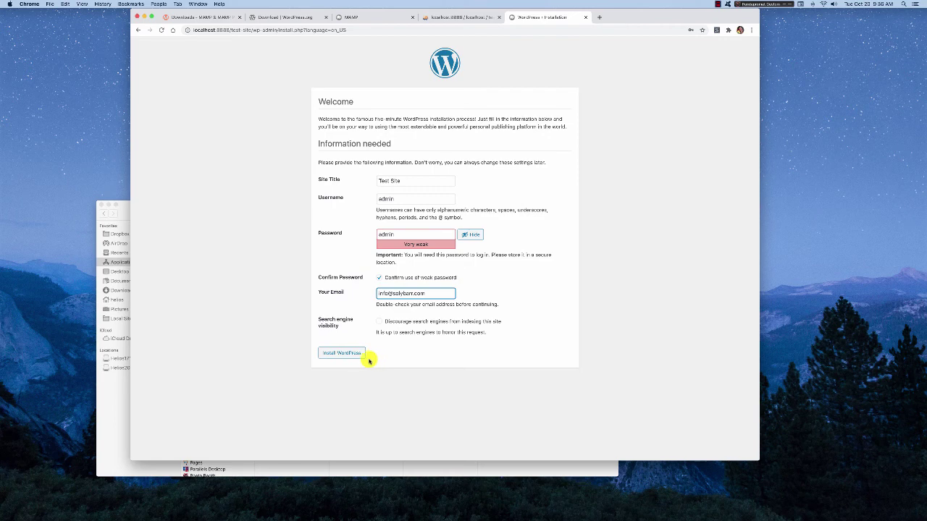
left_click(341, 353)
left_click(378, 321)
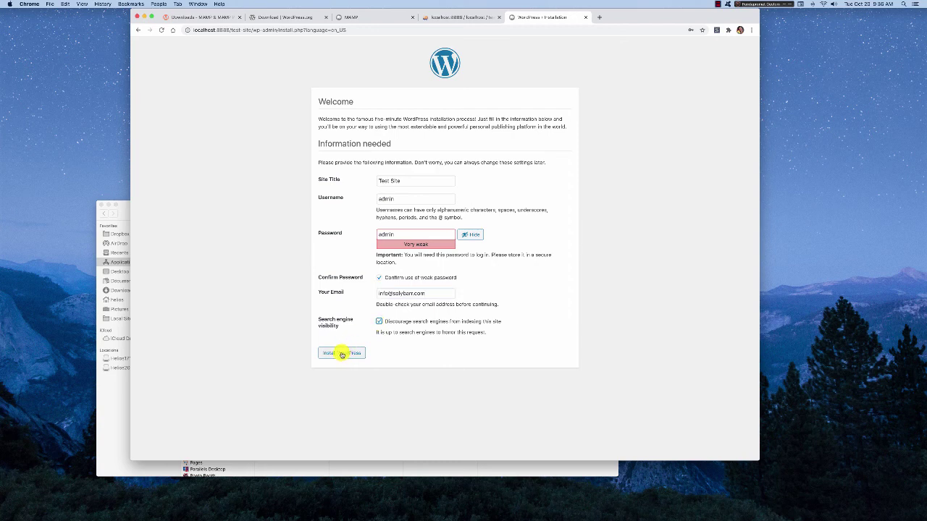
left_click(341, 353)
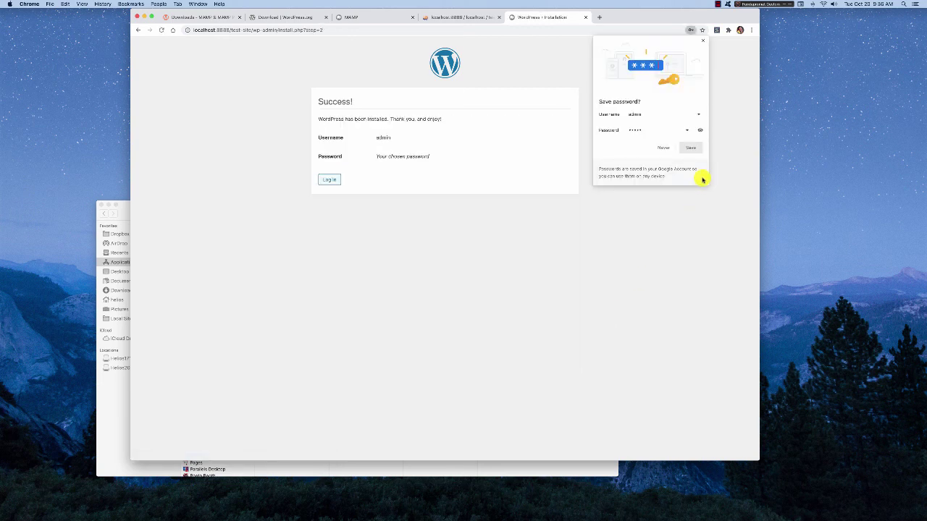
- Log in as admin with the saved credentials to open the Test Site dashboard
left_click(509, 127)
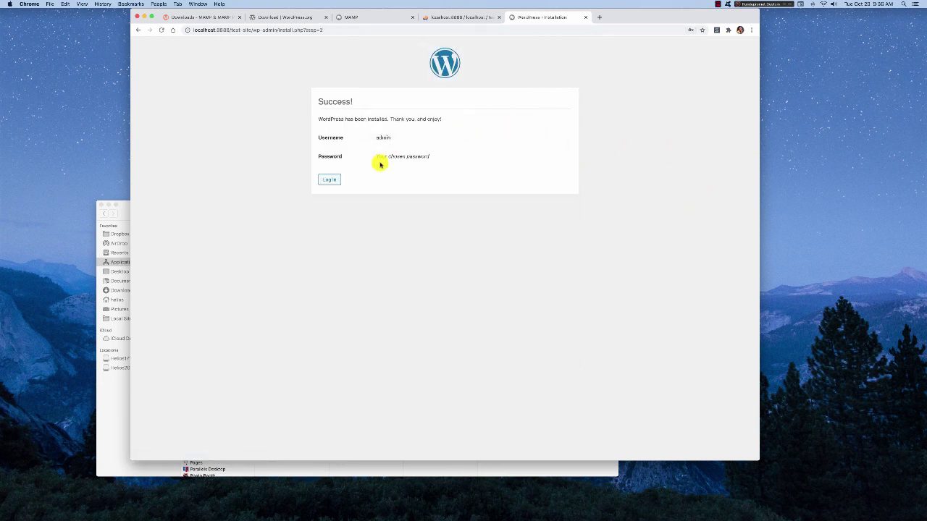
left_click(327, 181)
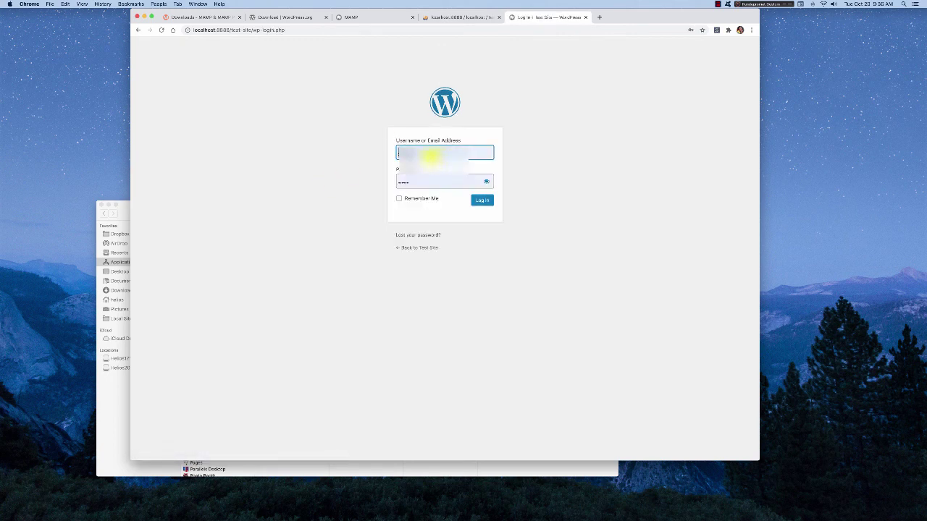
left_click(430, 154)
left_click(420, 175)
key("Tab")
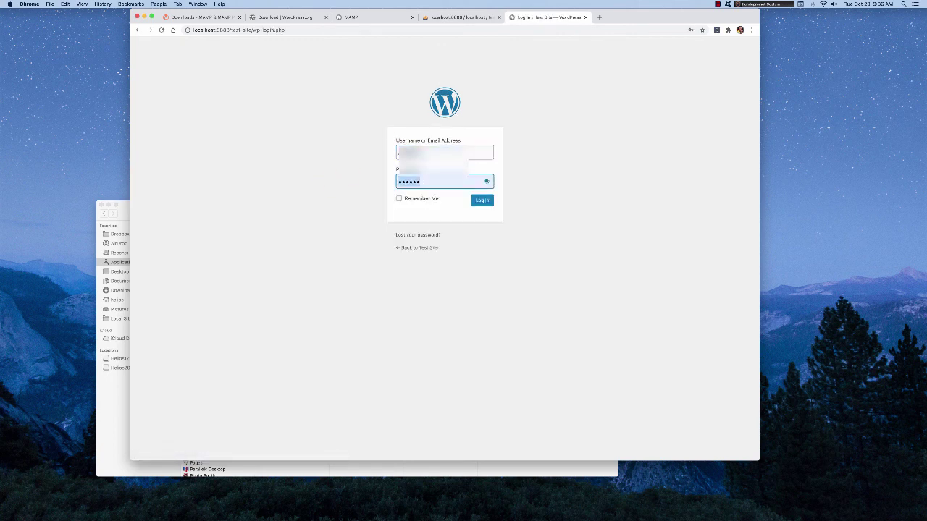
type("•••••")
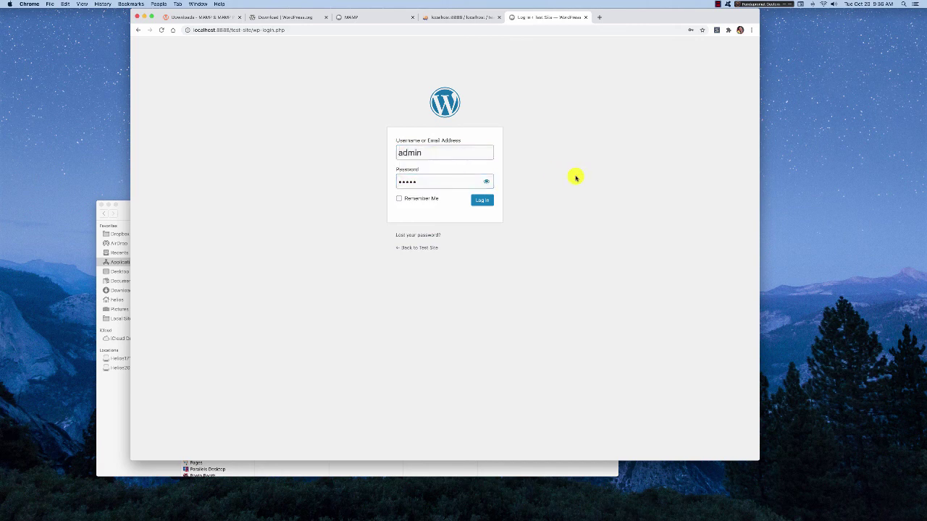
left_click(482, 202)
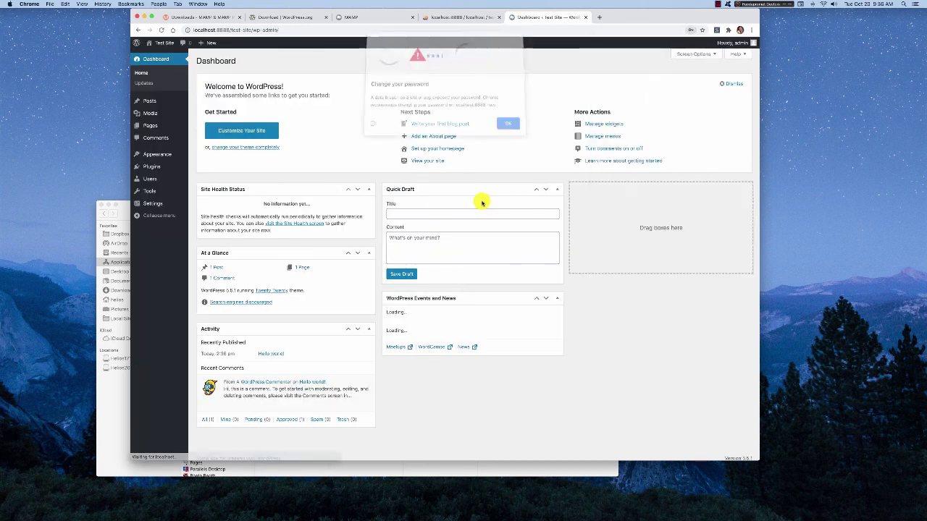
- Visit the Test Site front page from the admin bar and scroll through the Hello world! post
left_click(508, 127)
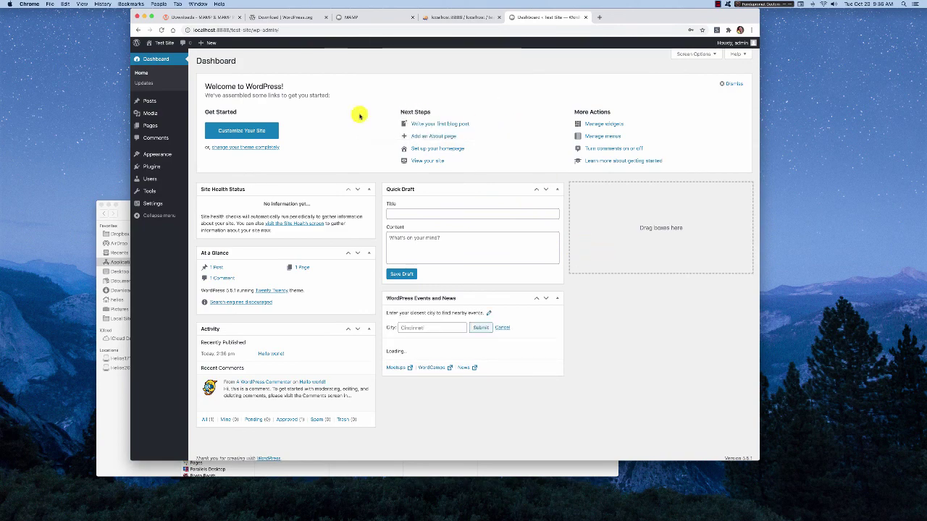
mouse_move(157, 40)
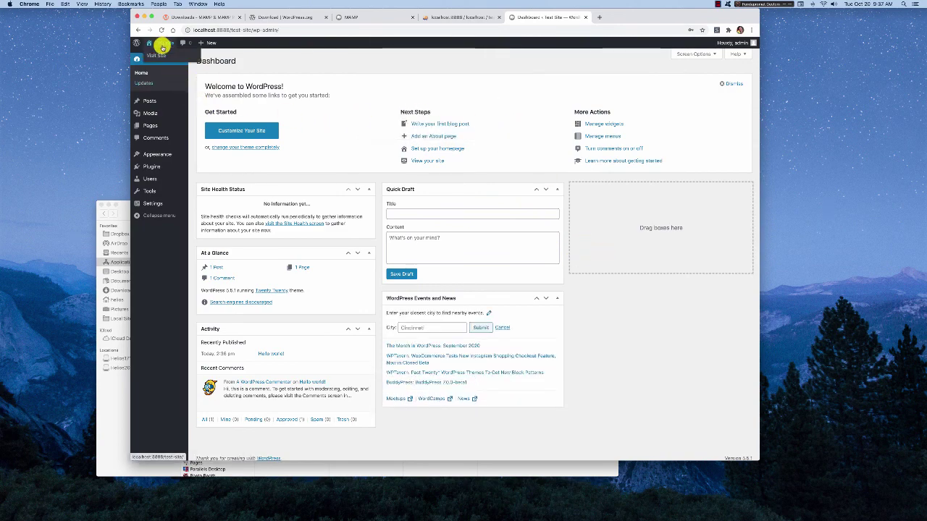
left_click(162, 56)
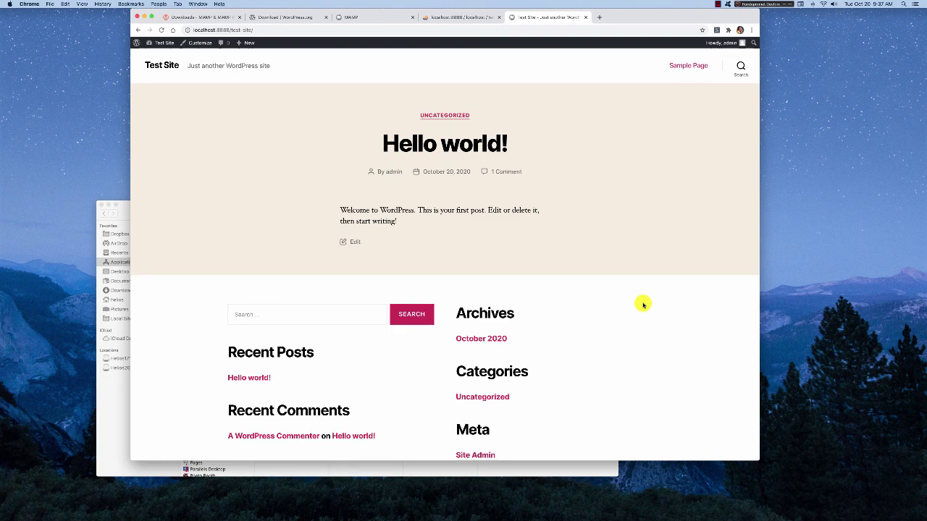
scroll(643, 305, "down", 3)
scroll(642, 305, "up", 3)
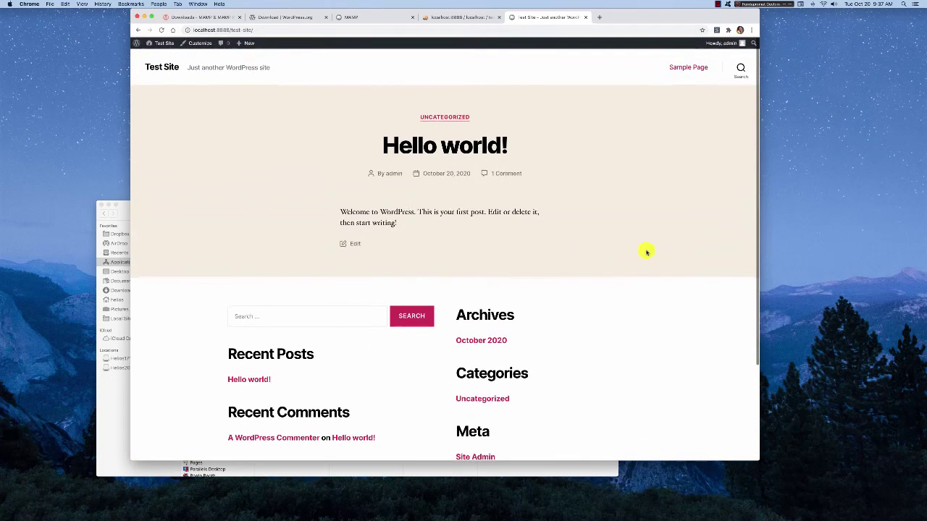